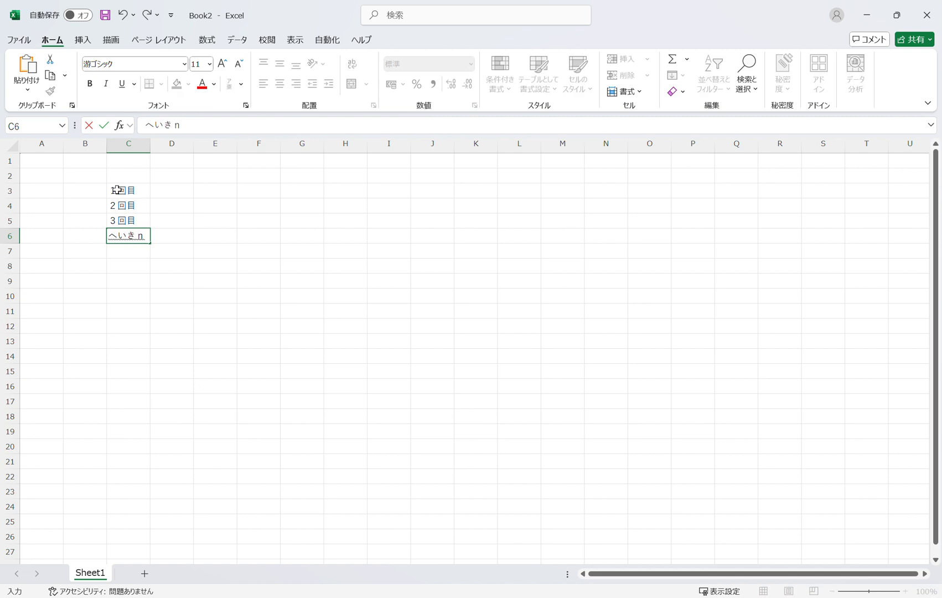
- Finish the row label in C6 as 平均
key("space")
key("Return")
key("Return")
- Enter the column heading 45° in D2
key("Up")
key("Up")
key("Up")
key("Up")
key("Up")
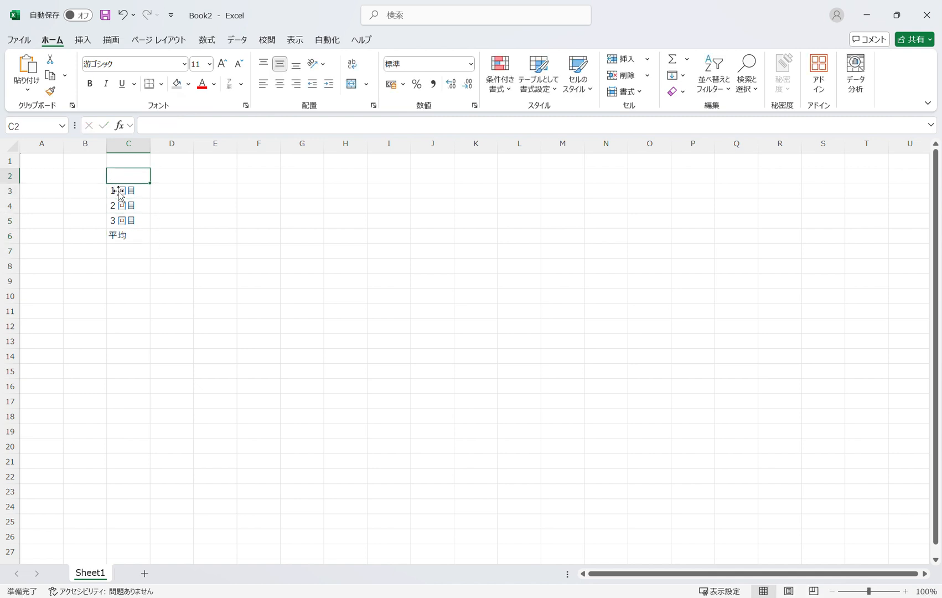
key("Right")
type("45")
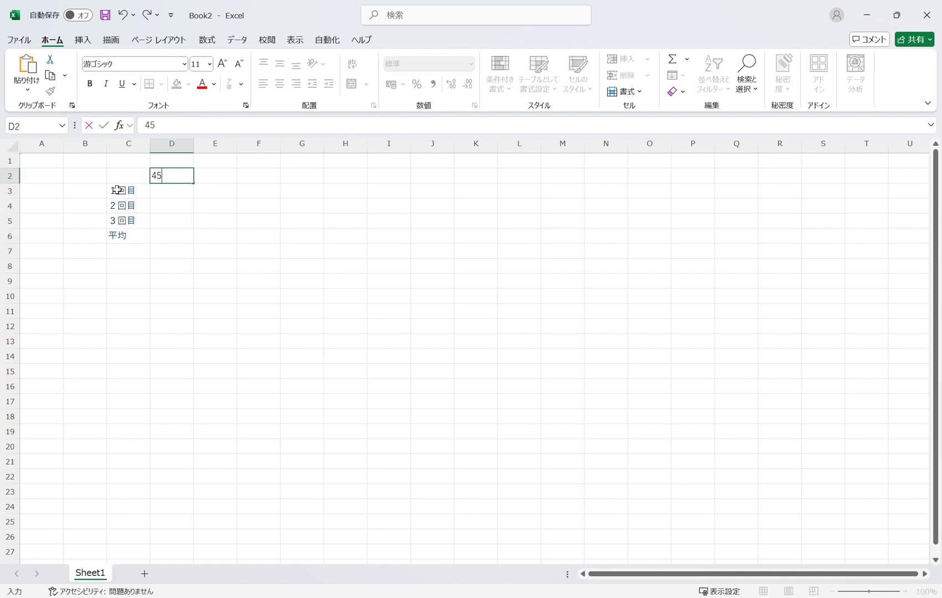
key("Return")
key("Return")
- Enter the column headings 30° in E2 and 15° in F2
key("Up")
key("Right")
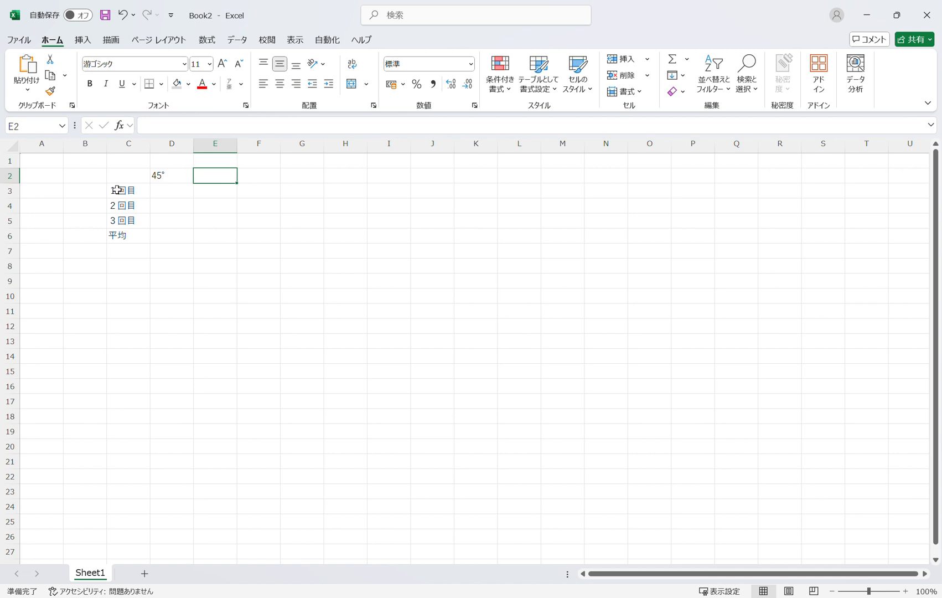
type("30d")
key("Return")
key("Right")
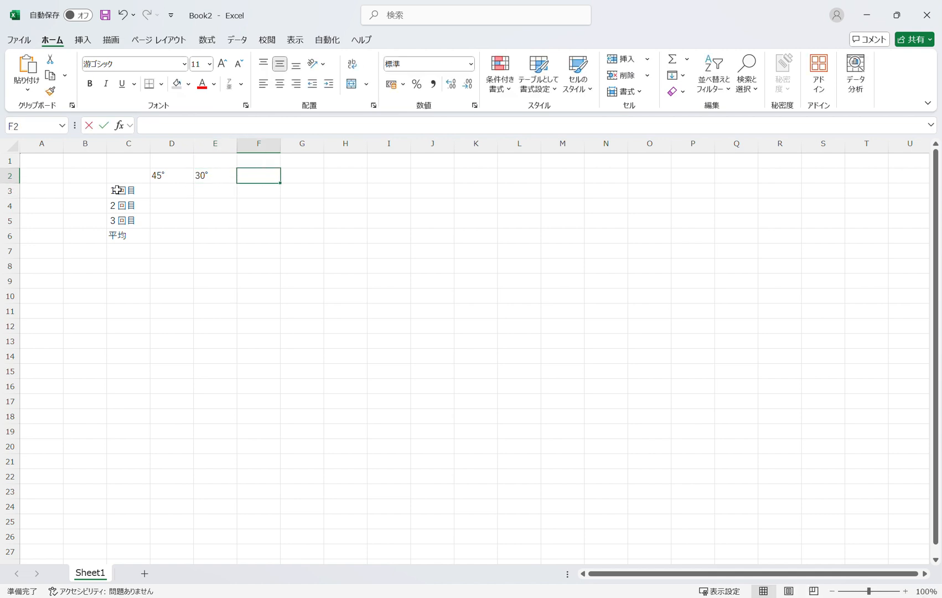
type("15d")
key("Return")
- Enter the column headings 0° in G2 and 15° in H2
key("Up")
key("Right")
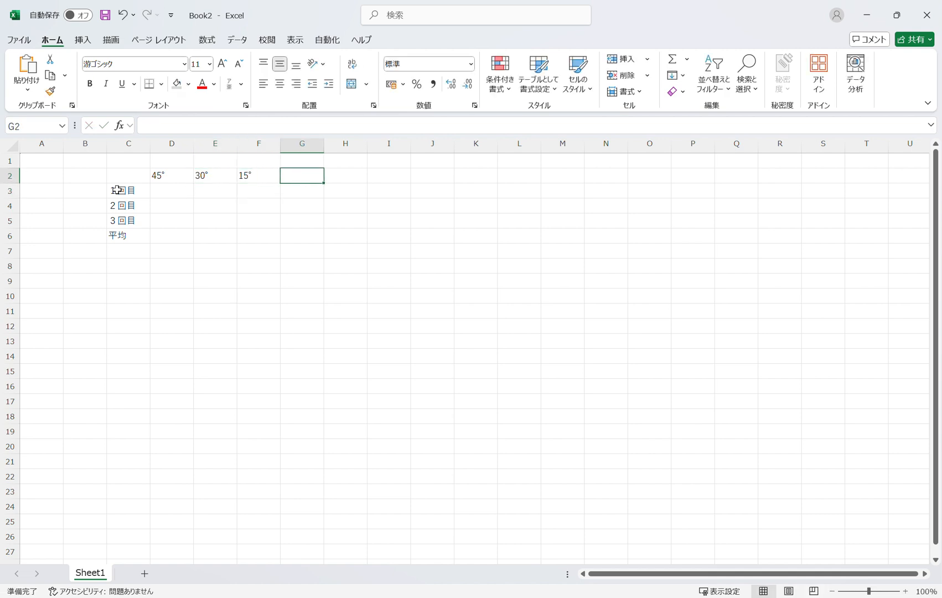
type("0d")
key("Return")
key("Up")
key("Right")
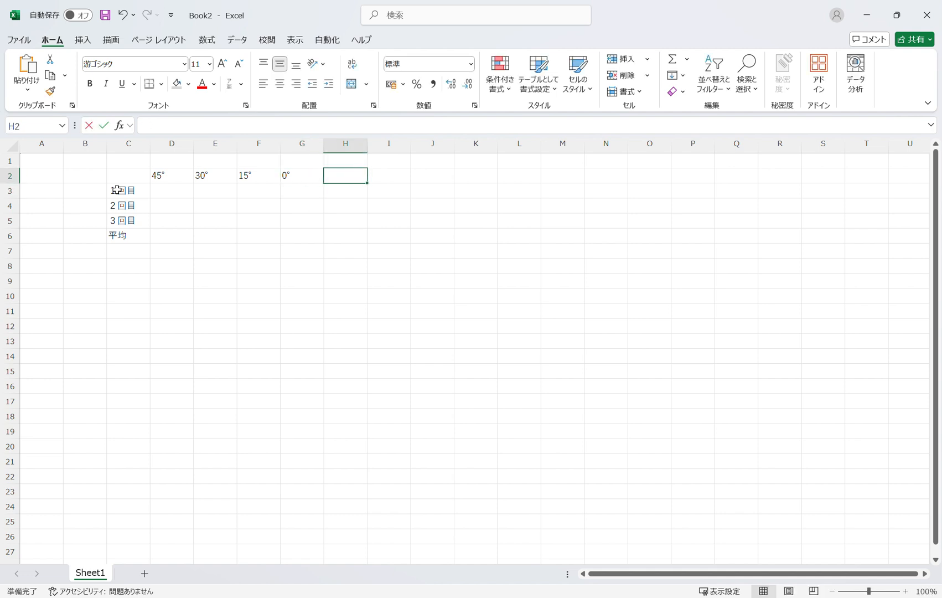
type("15do")
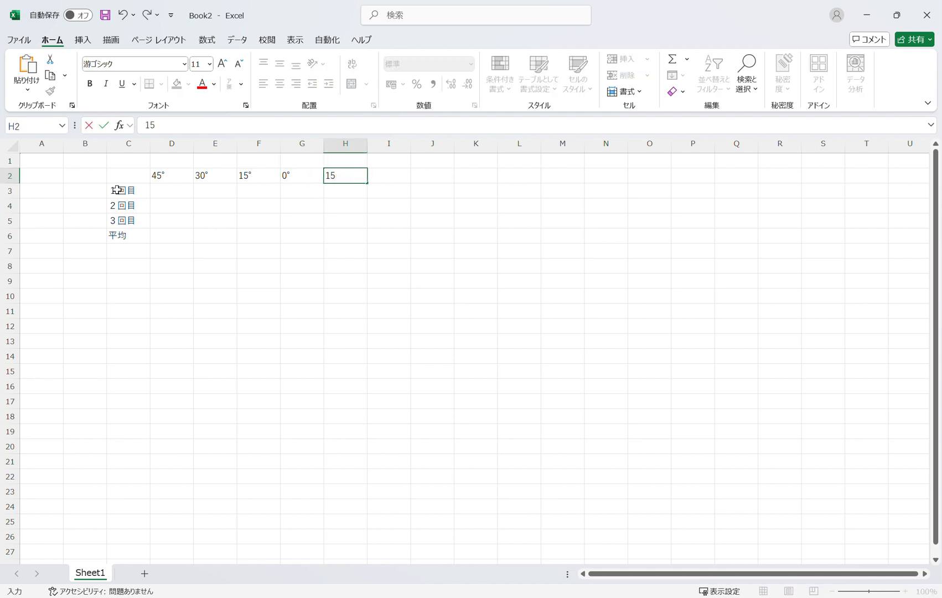
key("Return")
- Enter the column headings 30° in I2 and 45° in J2
key("Up")
key("Right")
type("30")
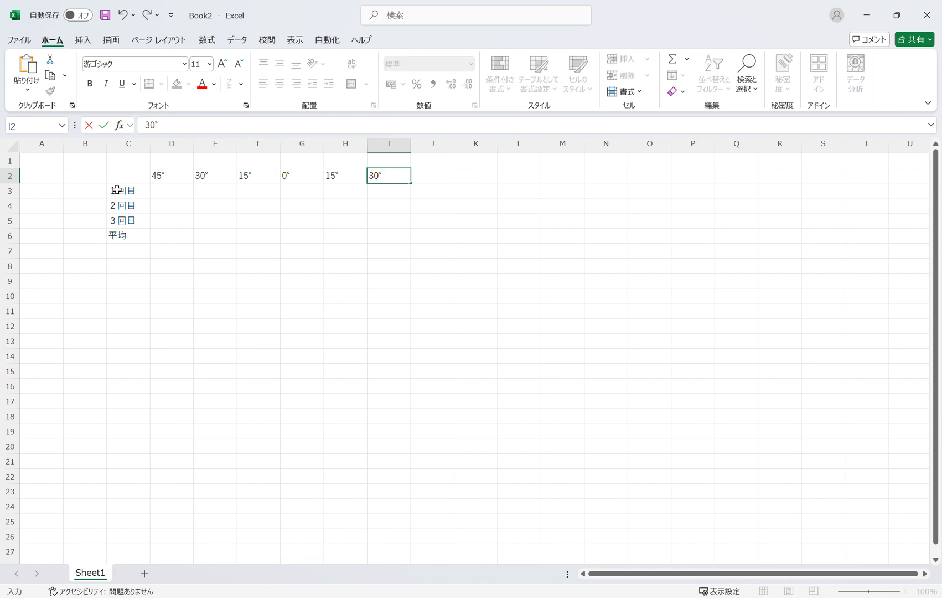
key("Return")
key("Up")
key("Right")
type("45d")
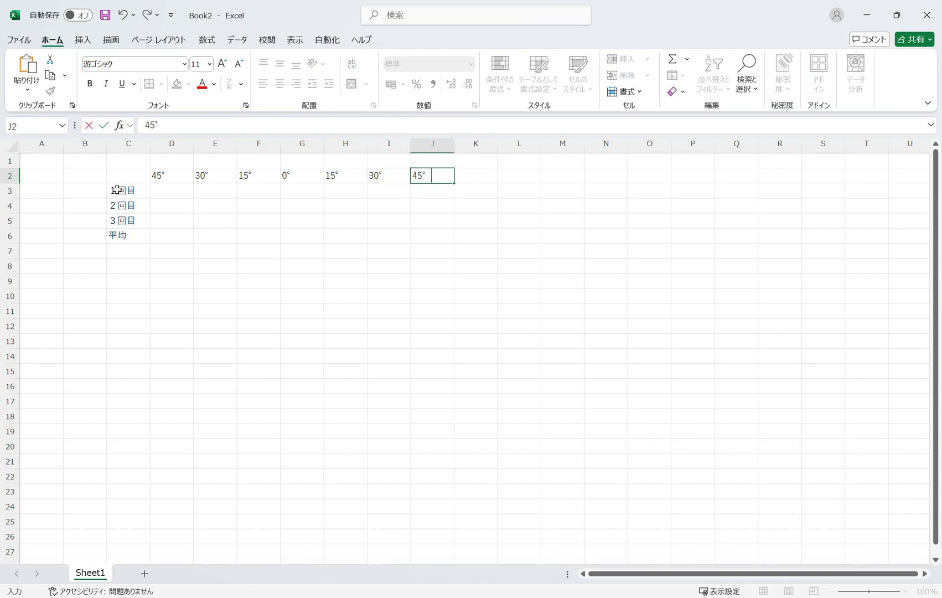
key("Return")
- Enter the column heading 60° in K2
key("Up")
key("Right")
type("60")
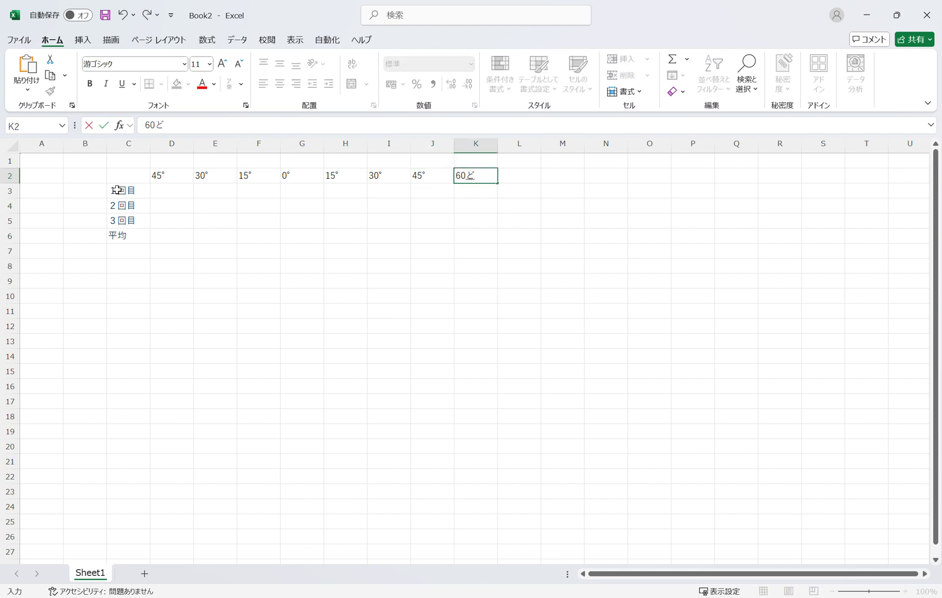
type("do")
key("space")
key("Return")
key("Return")
- Add the prefix 掌 to the heading in D2 so that it reads 掌45°
left_click_drag(173, 161, 261, 163)
double_click(165, 183)
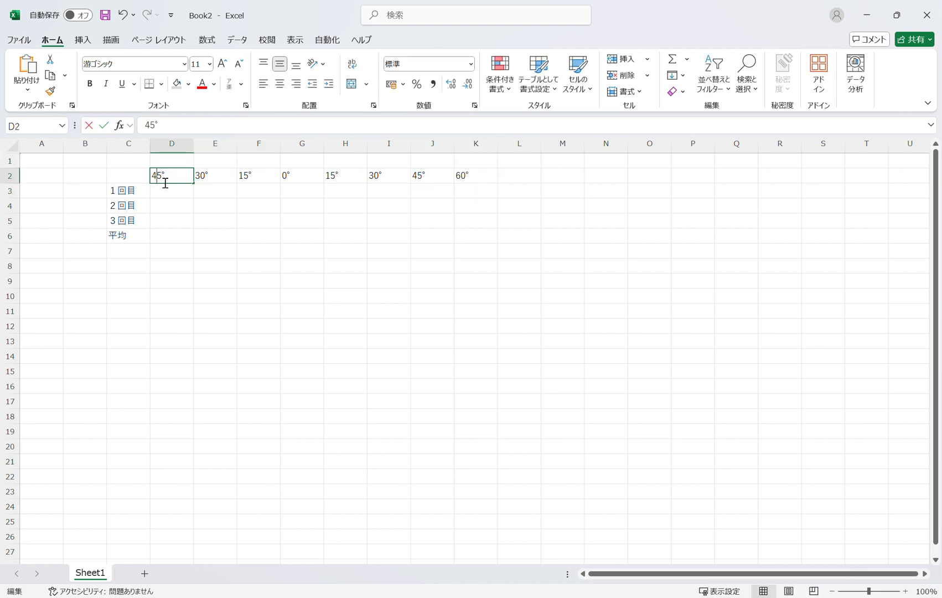
type("tenohira")
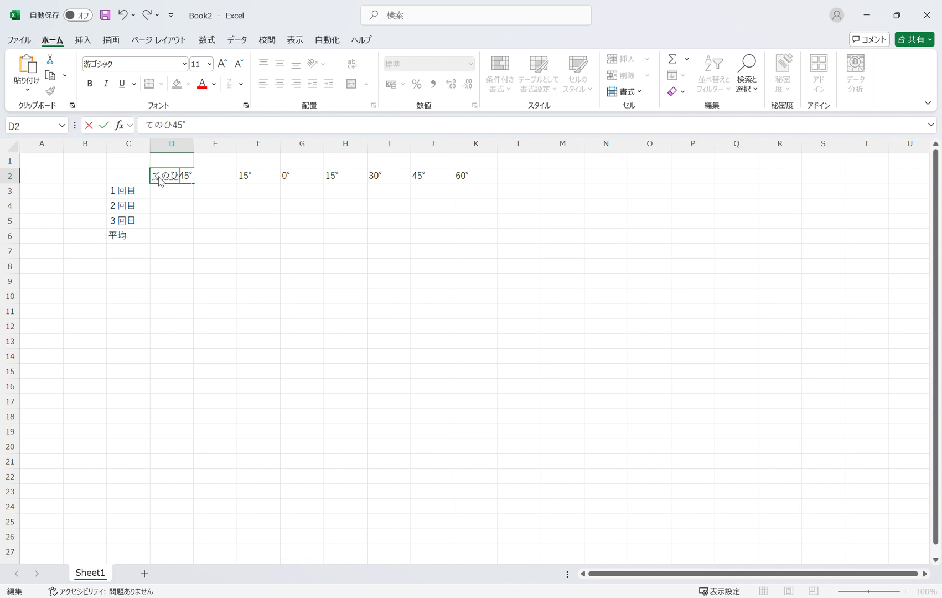
key("space")
key("BackSpace")
key("BackSpace")
key("BackSpace")
key("BackSpace")
type("tenohira")
key("space")
key("Return")
key("Return")
key("Up")
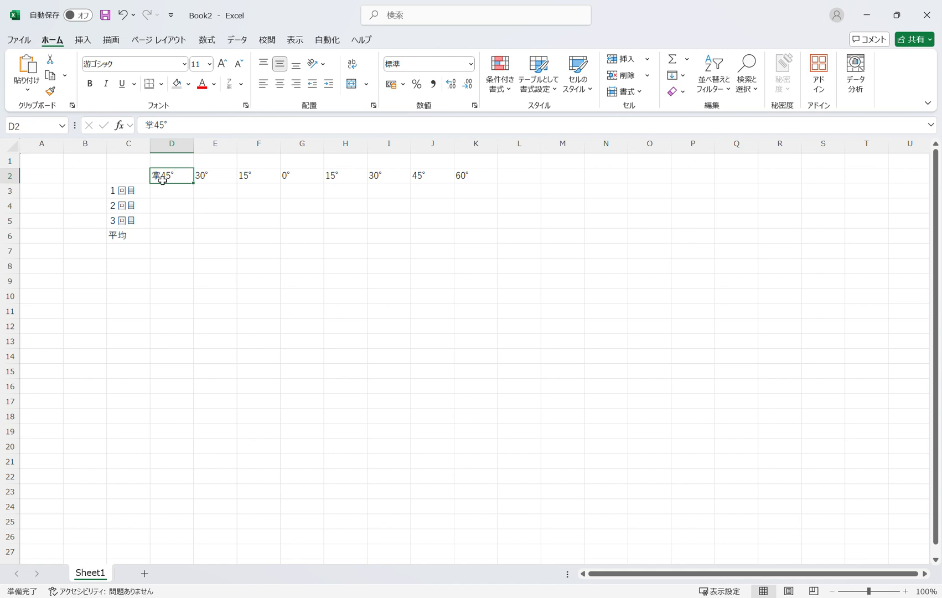
- Copy the prefix 掌 from D2 and insert it before 30° in E2
double_click(162, 180)
left_click_drag(162, 181, 158, 188)
key("ctrl+c")
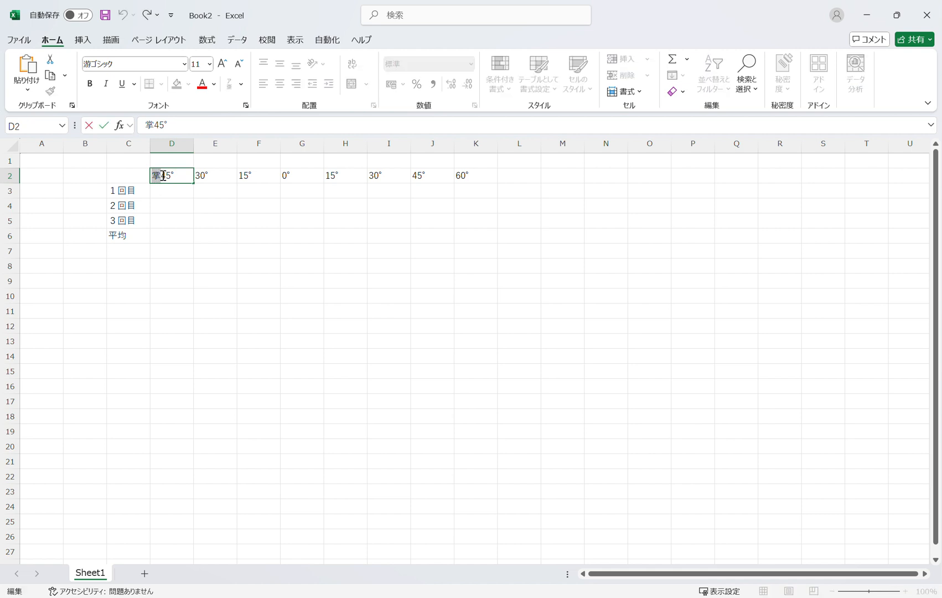
key("Return")
left_click(215, 180)
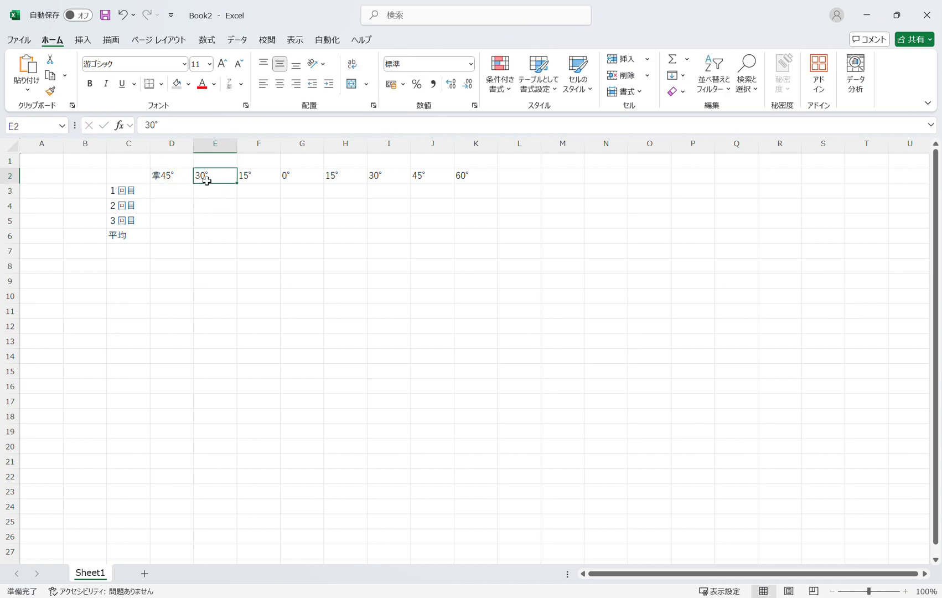
double_click(206, 181)
key("Home")
key("ctrl+v")
key("Return")
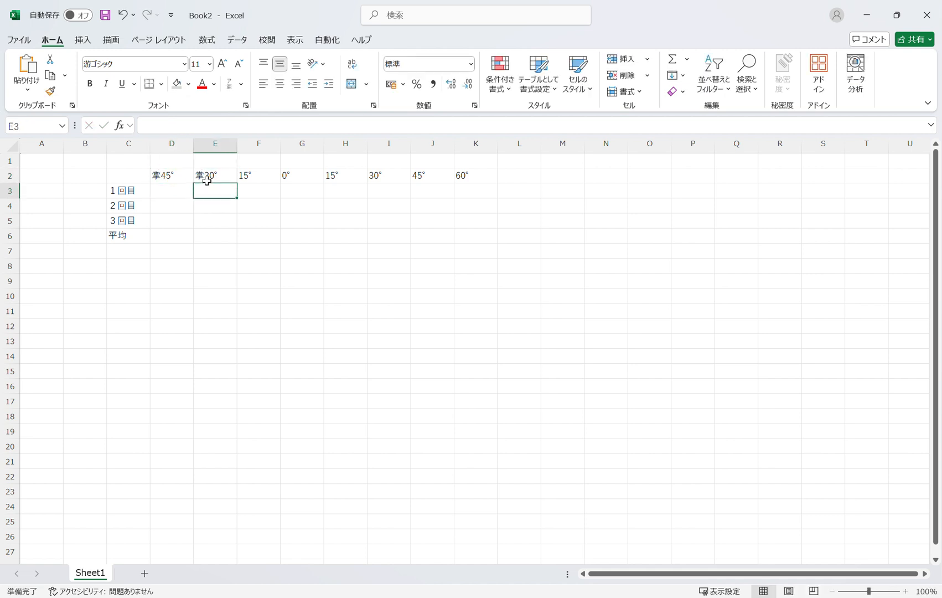
- Insert the copied prefix 掌 before 15° in F2
left_click(256, 181)
double_click(255, 180)
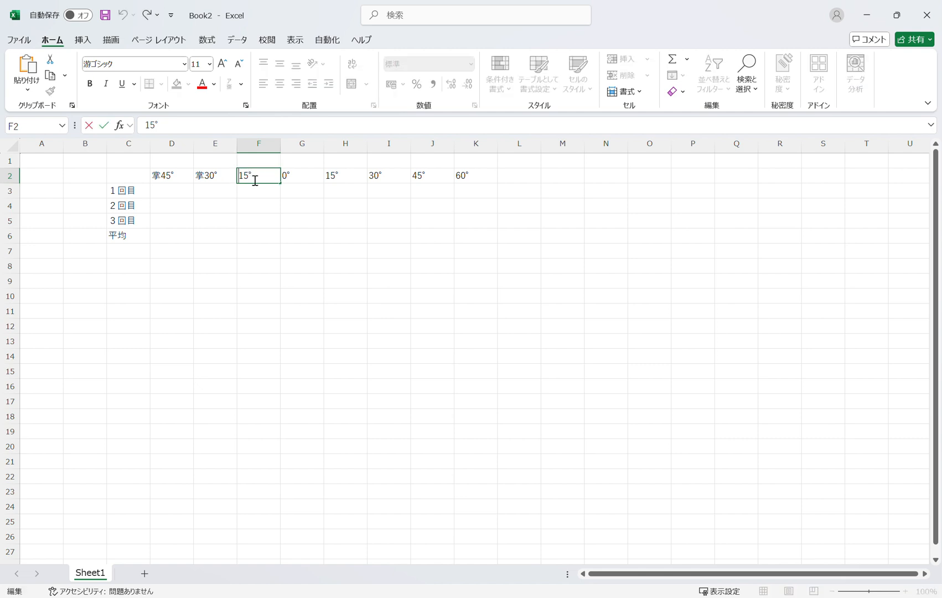
key("Home")
key("ctrl+v")
key("Return")
- Add the prefix 背 to the heading in H2 so that it reads 背15°
left_click(337, 175)
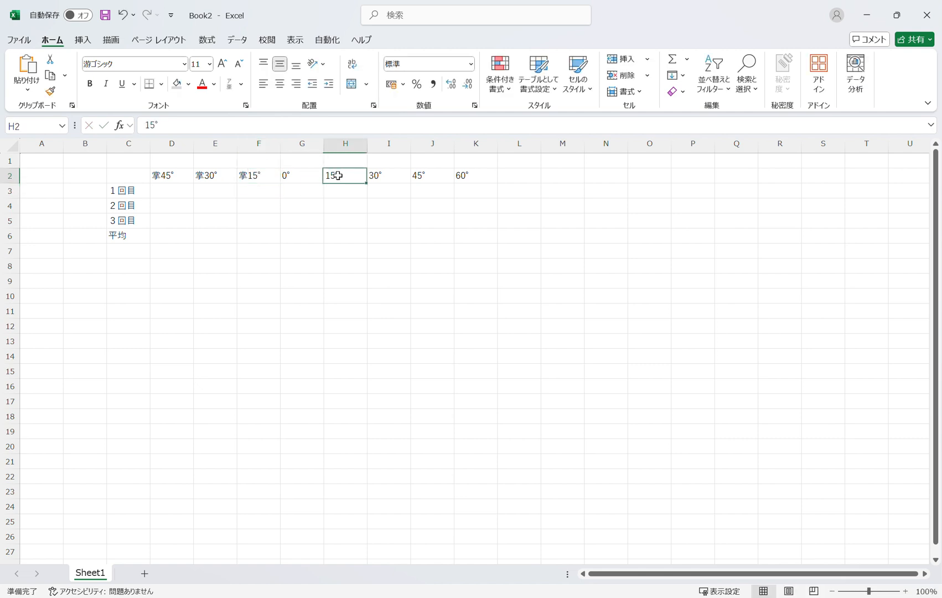
double_click(340, 179)
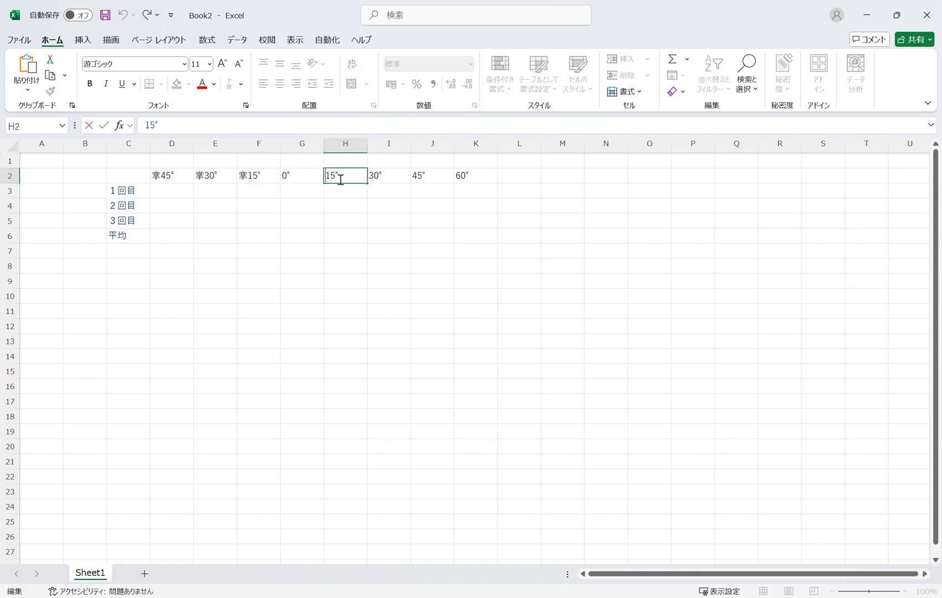
type("背中")
key("BackSpace")
key("Return")
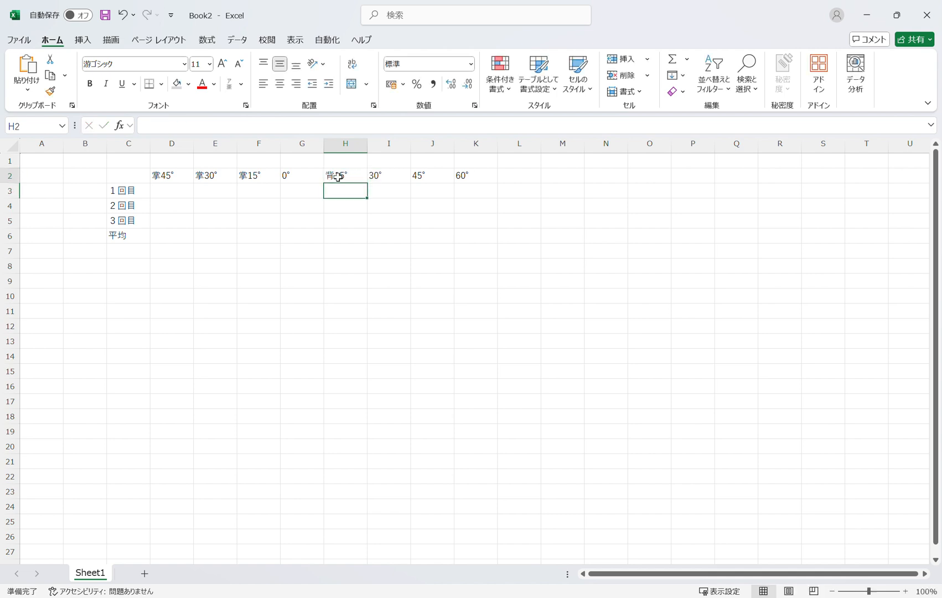
- Reuse the prefix 背 from H2 in front of 30° in I2
left_click(338, 177)
double_click(349, 180)
left_click_drag(337, 180, 331, 181)
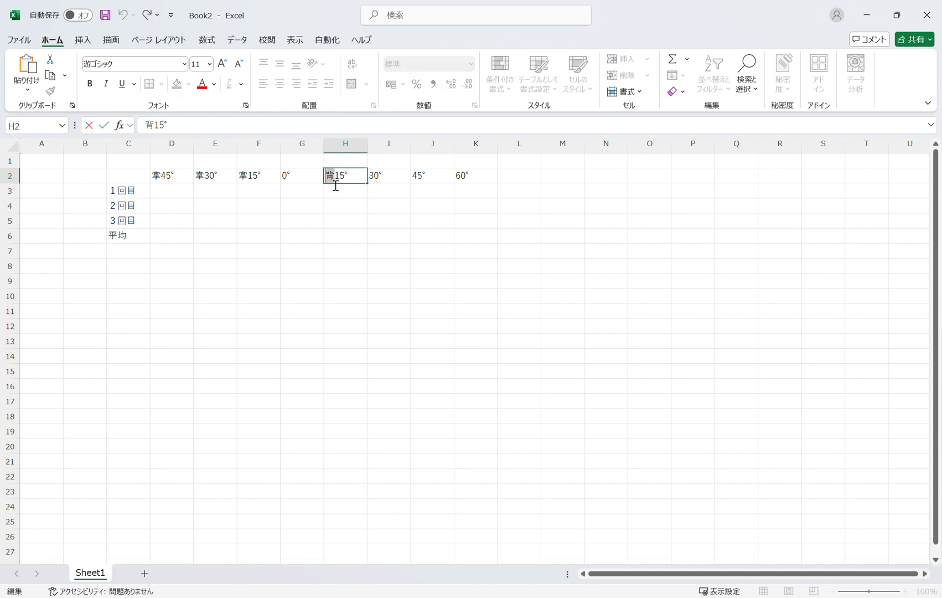
left_click(395, 181)
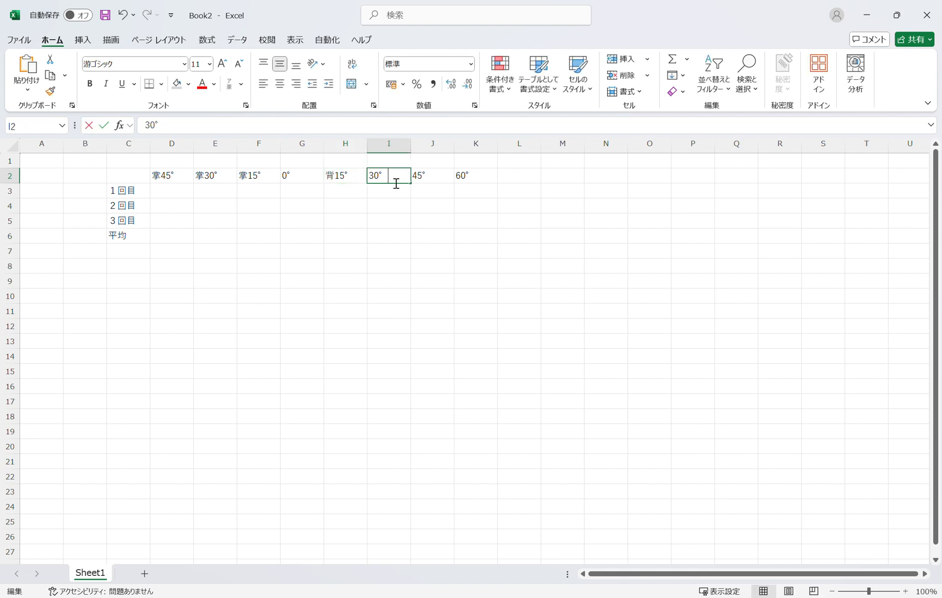
double_click(397, 183)
type("背")
key("Return")
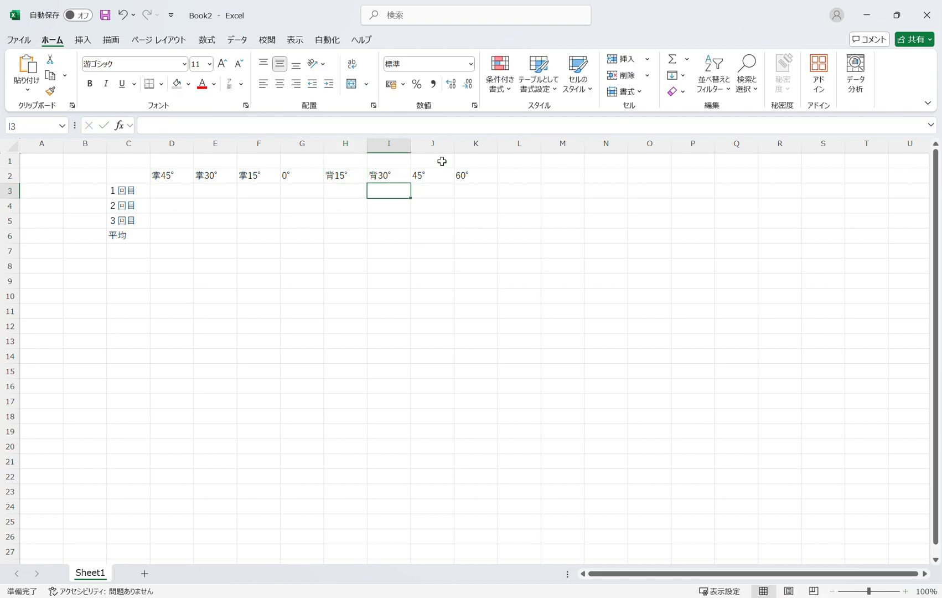
- Add the prefix 背 to the headings in J2 and K2, making them 背45° and 背60°
left_click(421, 176)
double_click(424, 180)
type("背")
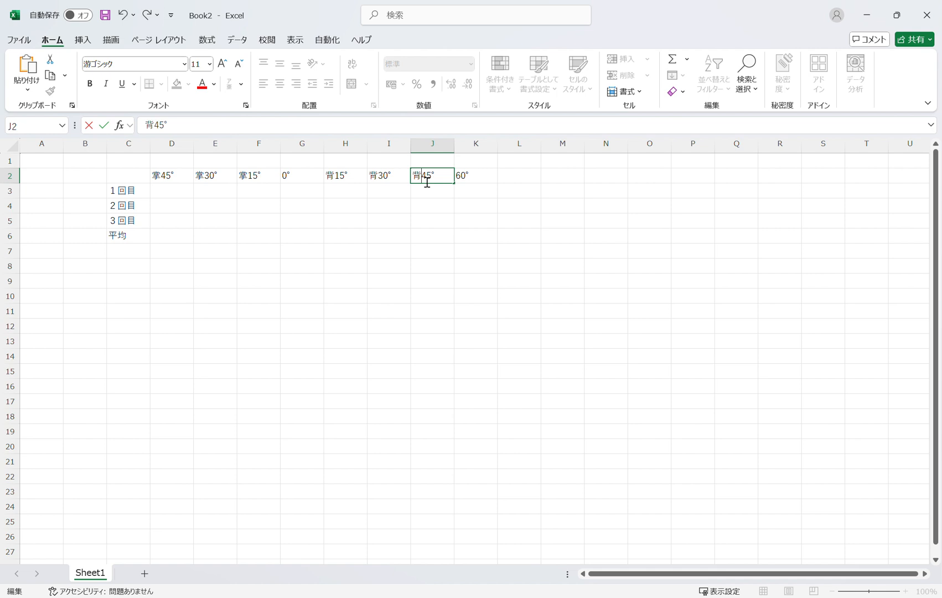
key("Return")
double_click(471, 178)
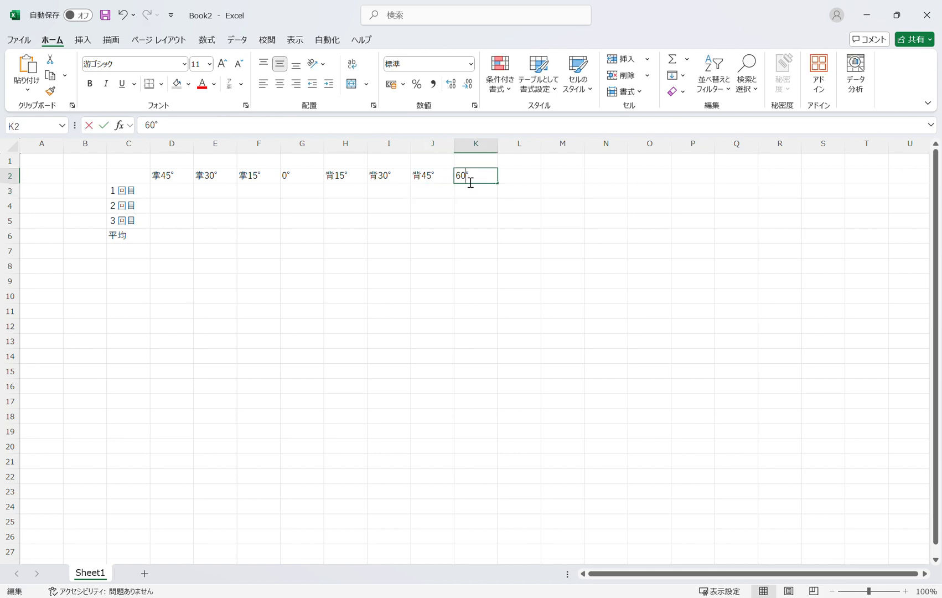
type("背")
key("Return")
key("Return")
- Merge and center cells H1:K1 and enter the group heading 背屈
key("Up")
key("Up")
key("Up")
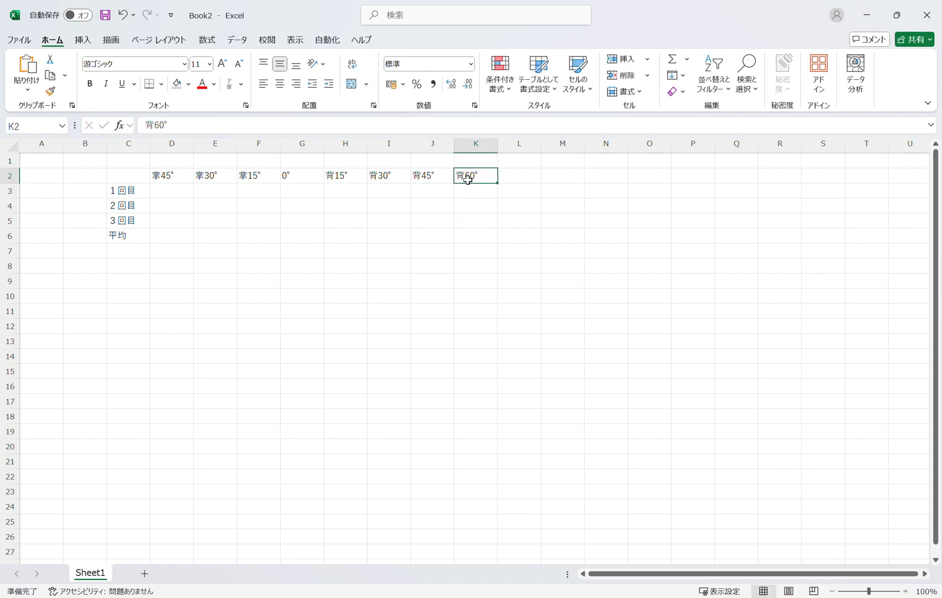
key("Left")
key("Left")
key("Left")
key("shift+Right")
key("shift+Right")
key("shift+Right")
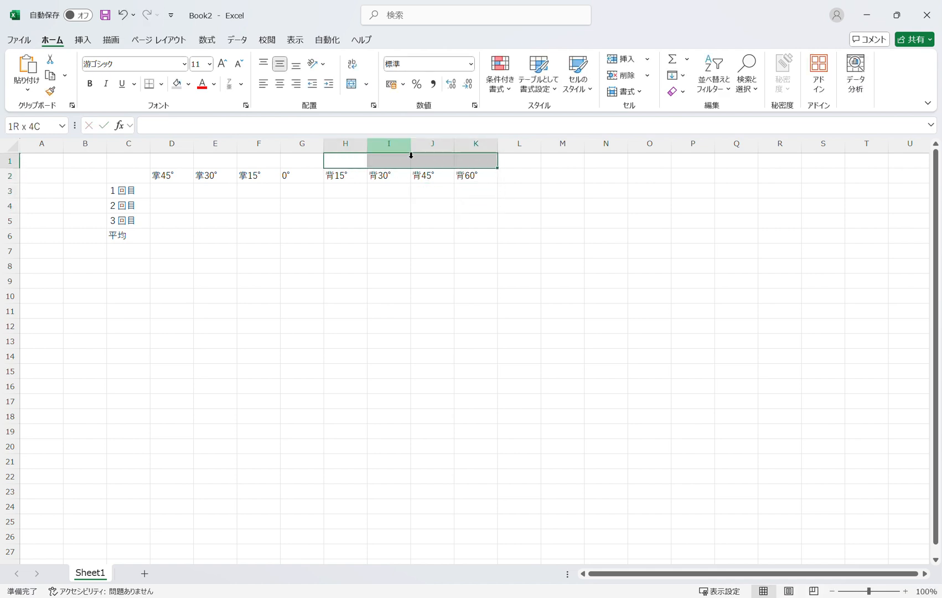
left_click(352, 84)
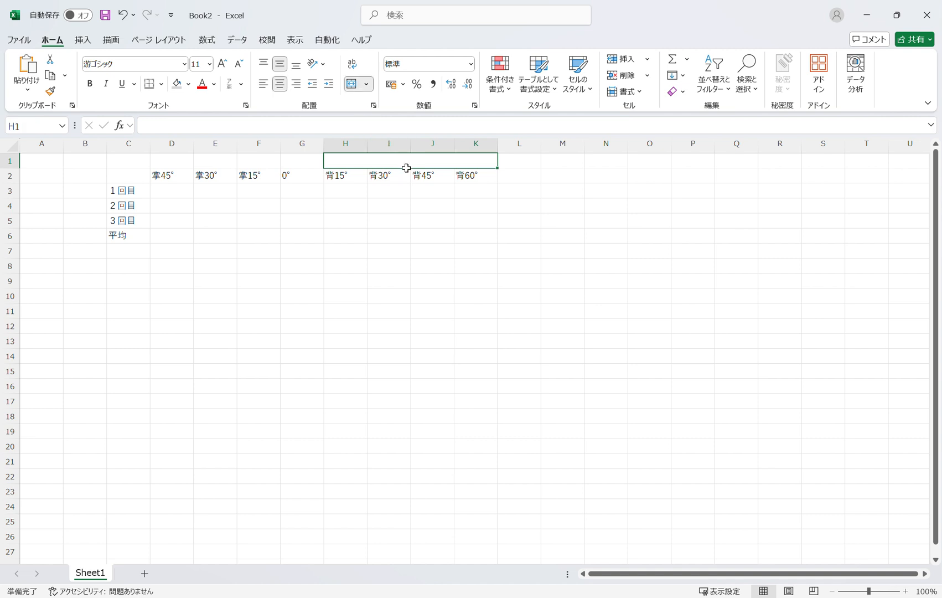
type("背屈")
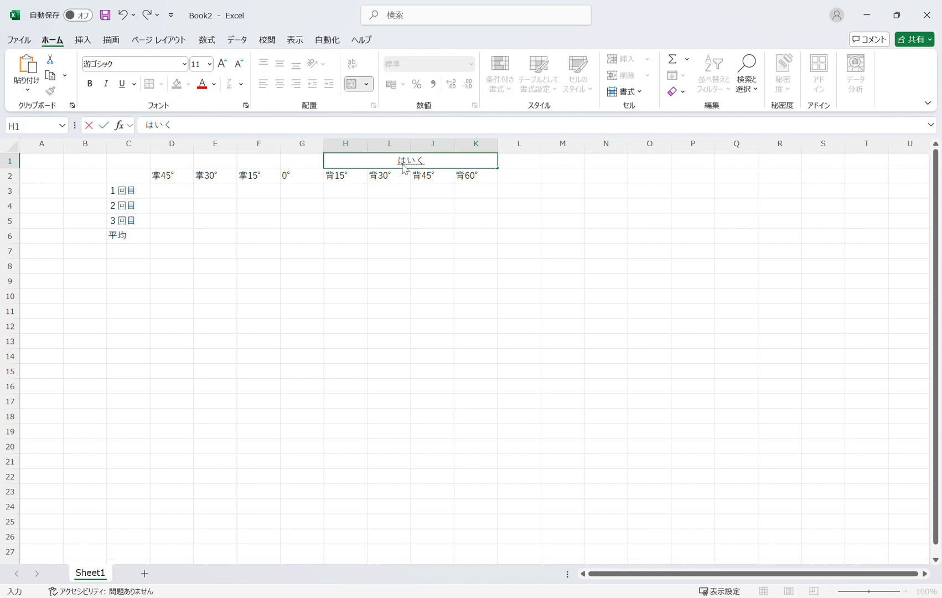
- Enter the heading 中間位 in G1 above the 0° column
key("Left")
type("ちゅうかんい")
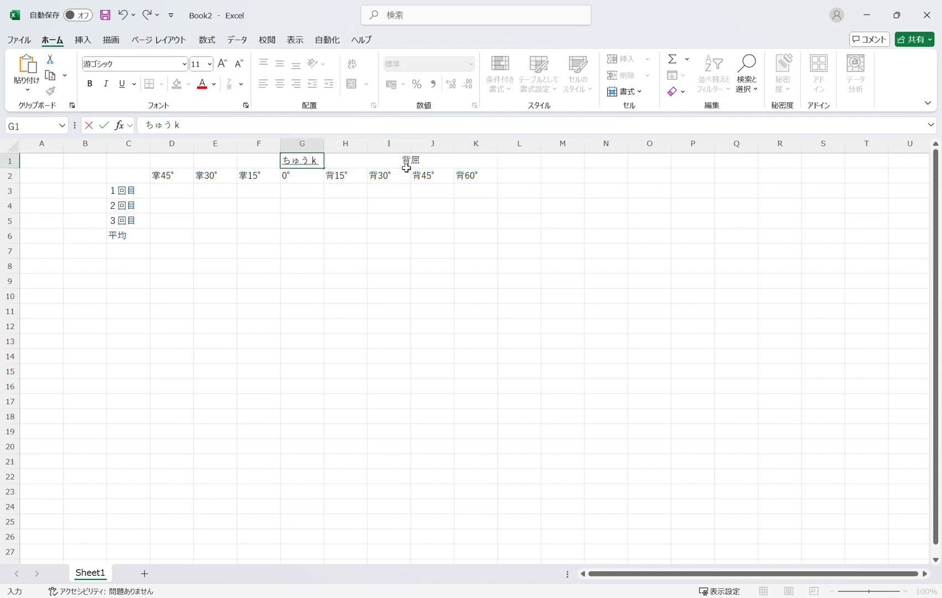
key("space")
key("Return")
key("Return")
- Merge and center cells D1:F1 above the three 掌 columns
key("Up")
key("Left")
key("shift+Left")
key("shift+Left")
key("shift+Left")
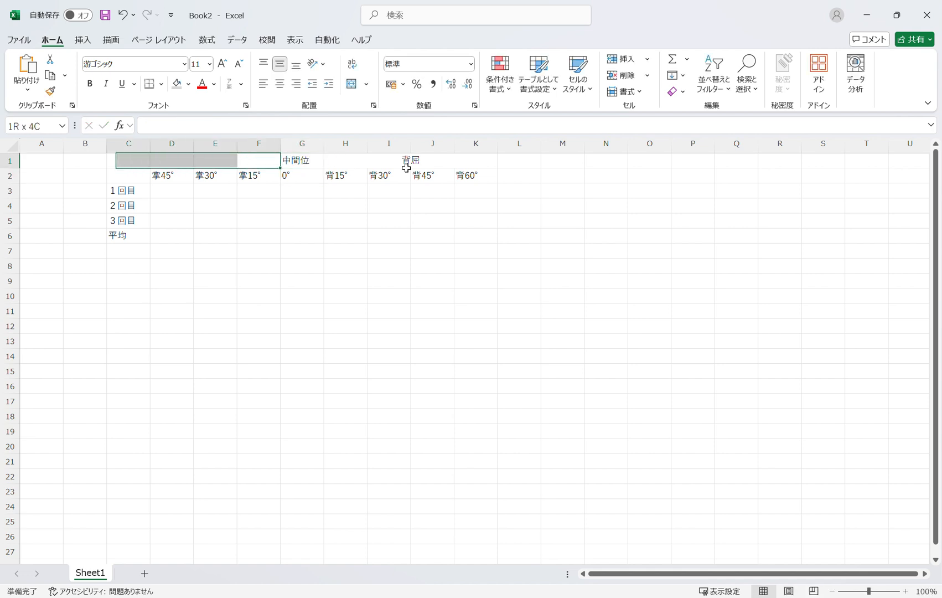
key("shift+Down")
key("Up")
key("Left")
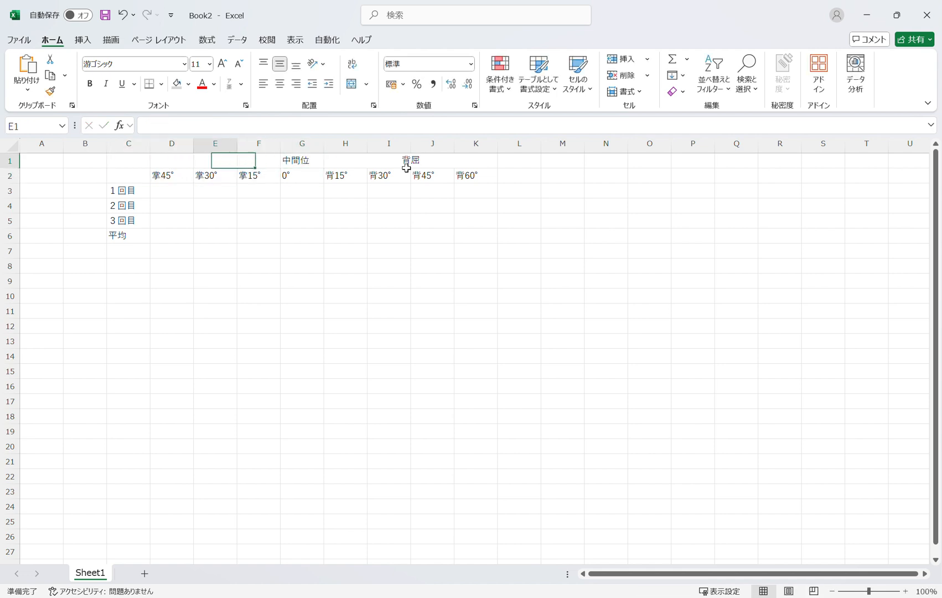
key("Left")
key("shift+Right")
key("shift+Right")
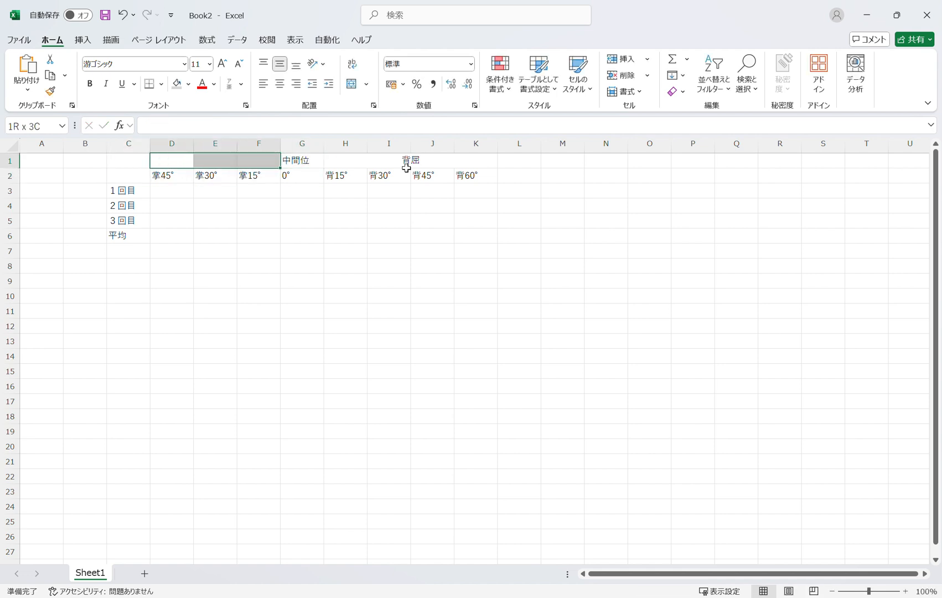
left_click(351, 88)
- Enter the group heading 掌屈 in the merged cell D1:F1
type("ten")
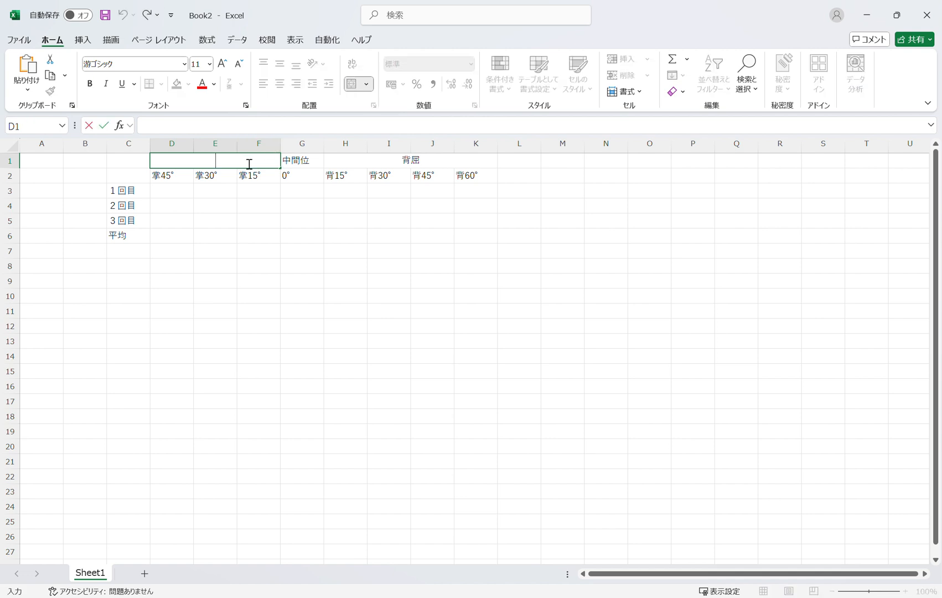
type("ohira")
key("space")
type("kutyo")
key("BackSpace")
key("BackSpace")
type("kyoku")
key("space")
key("BackSpace")
key("BackSpace")
type("kukkyo")
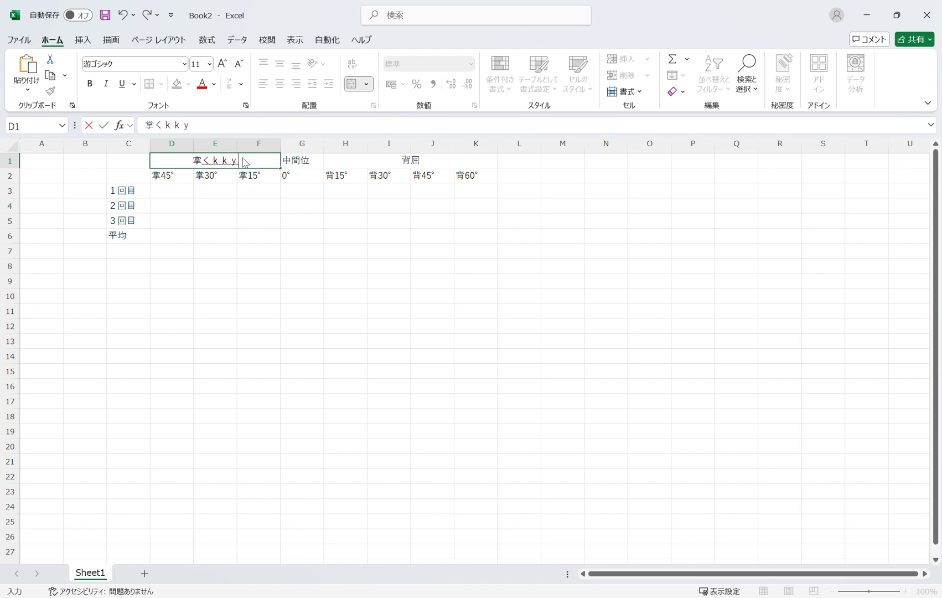
type("ku")
key("space")
key("Return")
key("BackSpace")
key("Return")
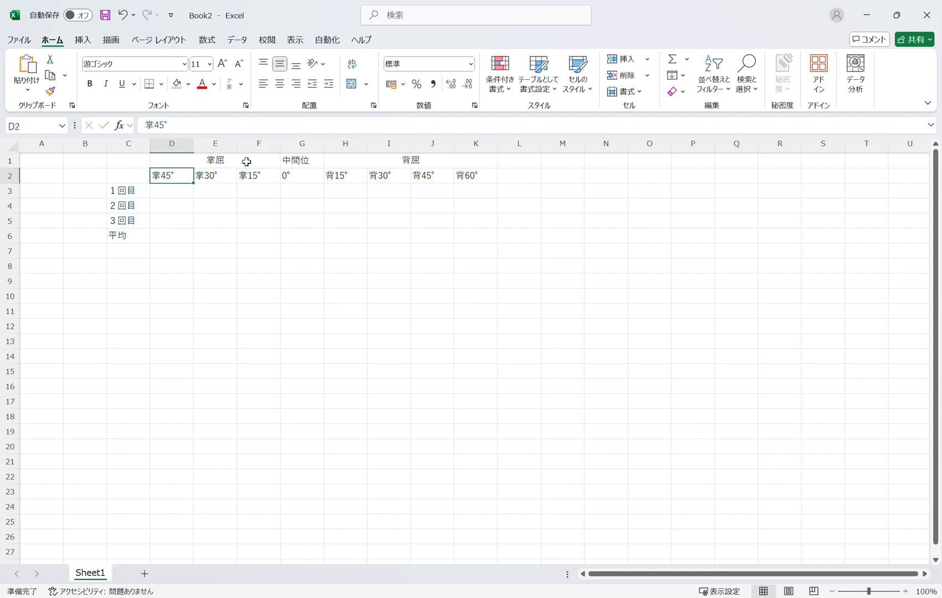
- Apply borders around all cells of the table range C1:K6
left_click_drag(147, 161, 400, 239)
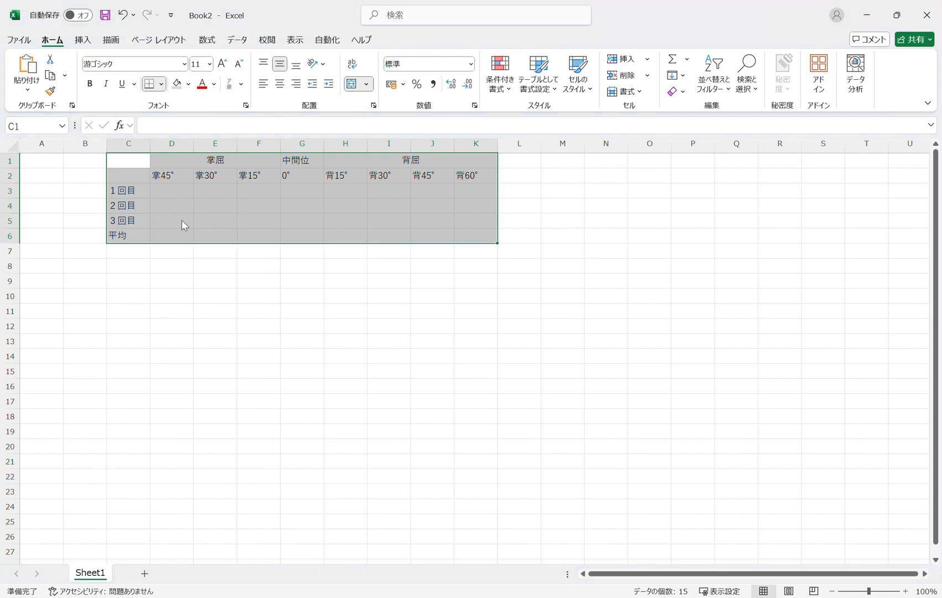
left_click(231, 284)
- Enter the formula =AVERAGE(D3:D5) in D6 of the 平均 row
left_click(174, 239)
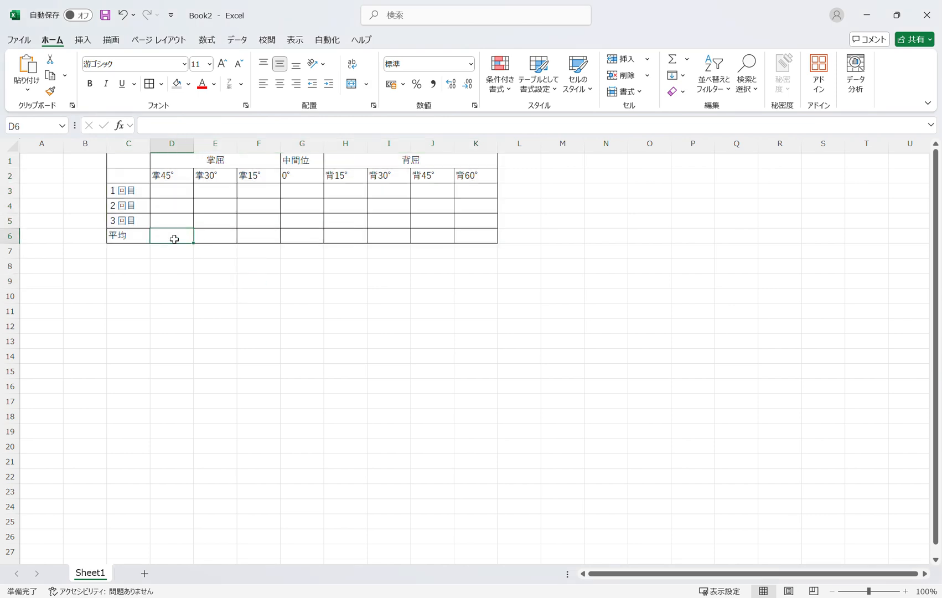
type("=averag")
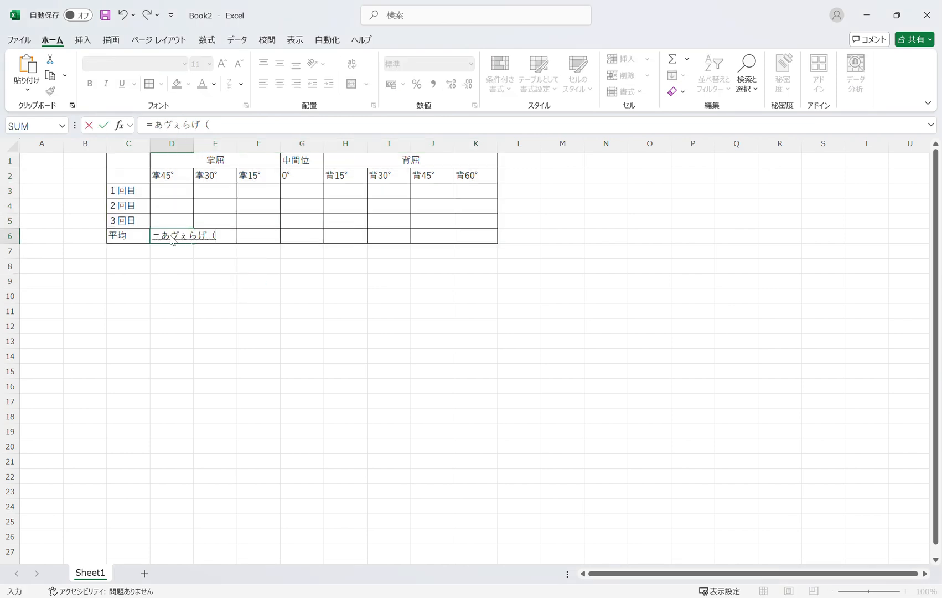
type("e")
key("Escape")
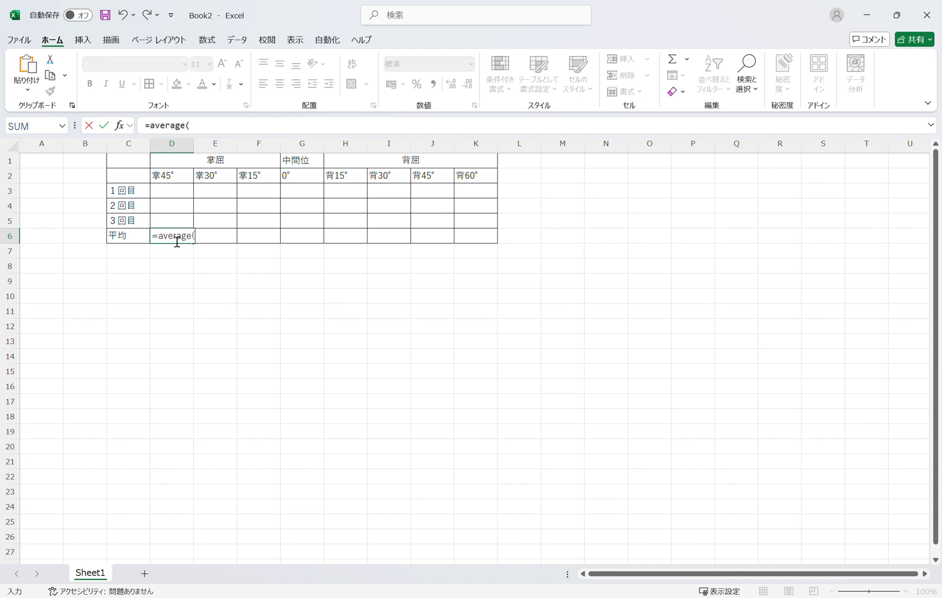
type("average(")
left_click_drag(174, 190, 168, 221)
key("Return")
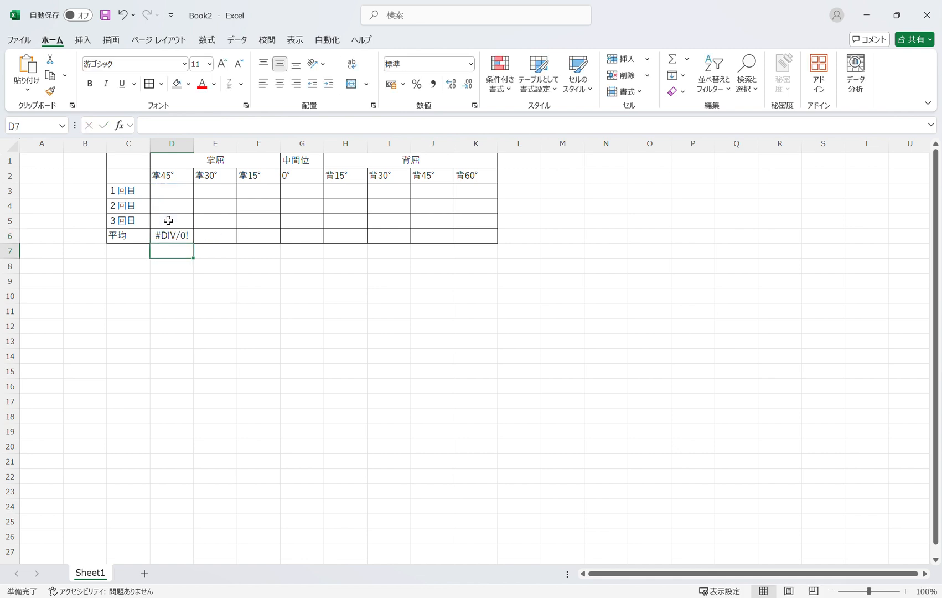
- Fill the average formula from D6 across the 平均 row to K6
left_click(157, 231)
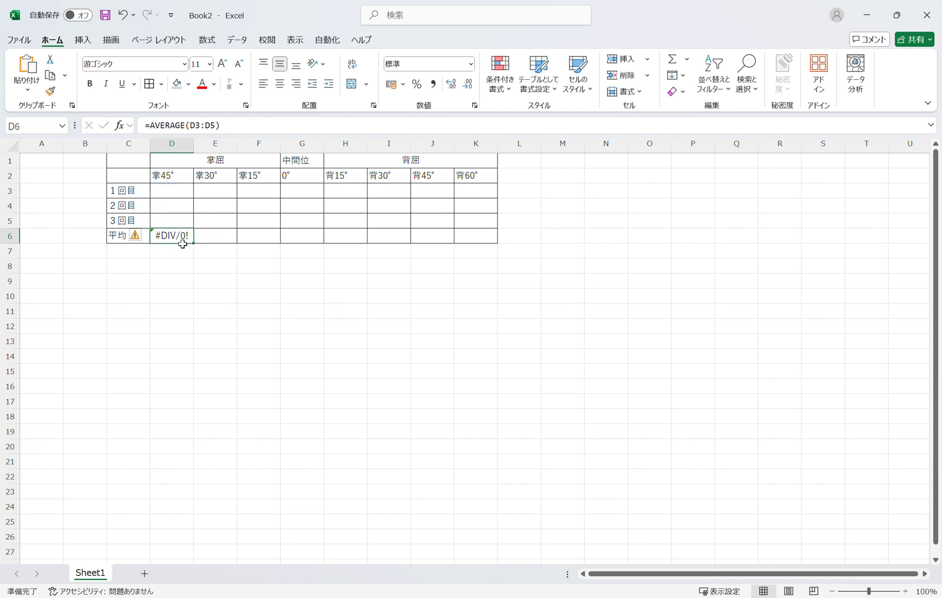
left_click_drag(194, 243, 500, 253)
left_click(401, 356)
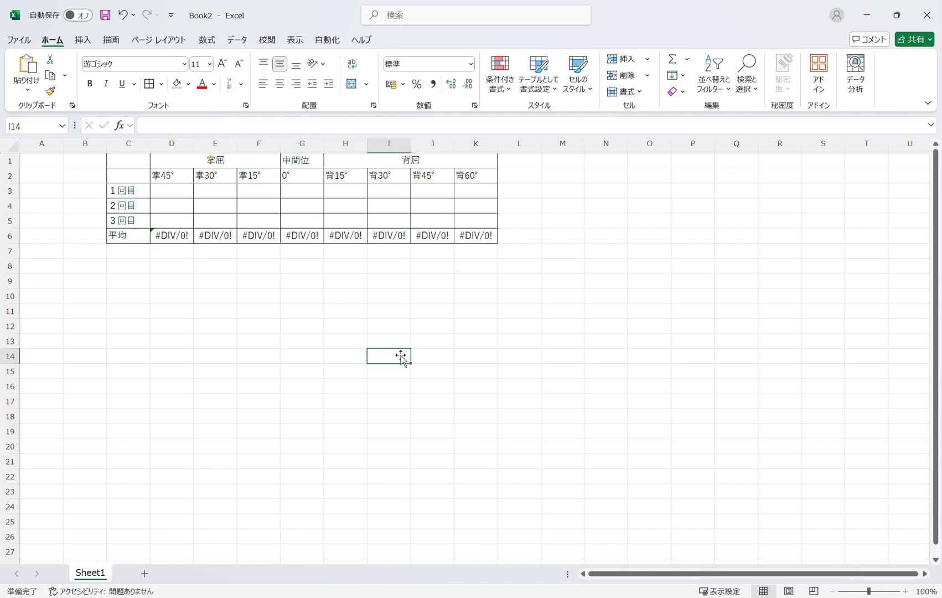
- Enter the test values 10, 20 and 15 for the three trials in D3:D5
left_click(182, 193)
type("10")
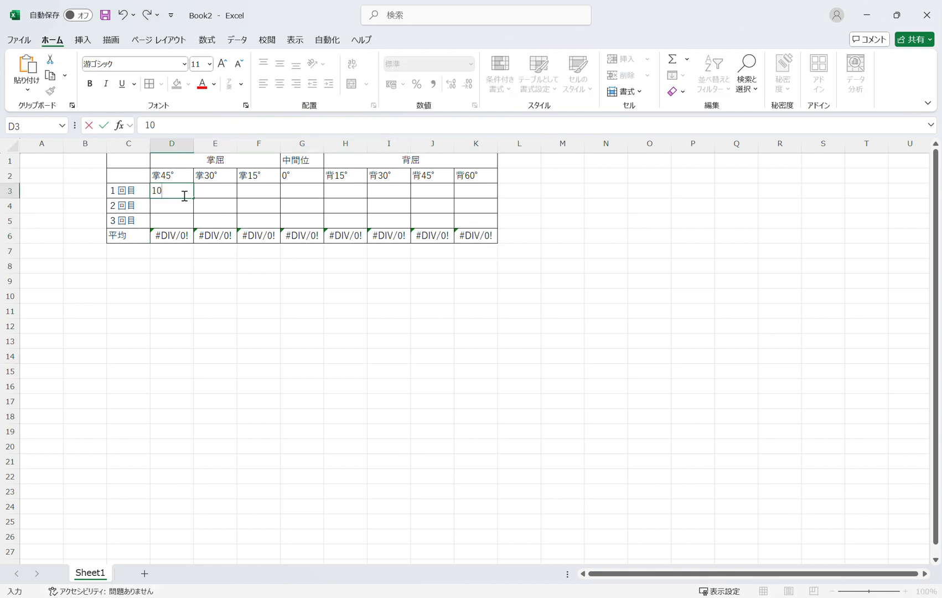
key("Return")
type("20")
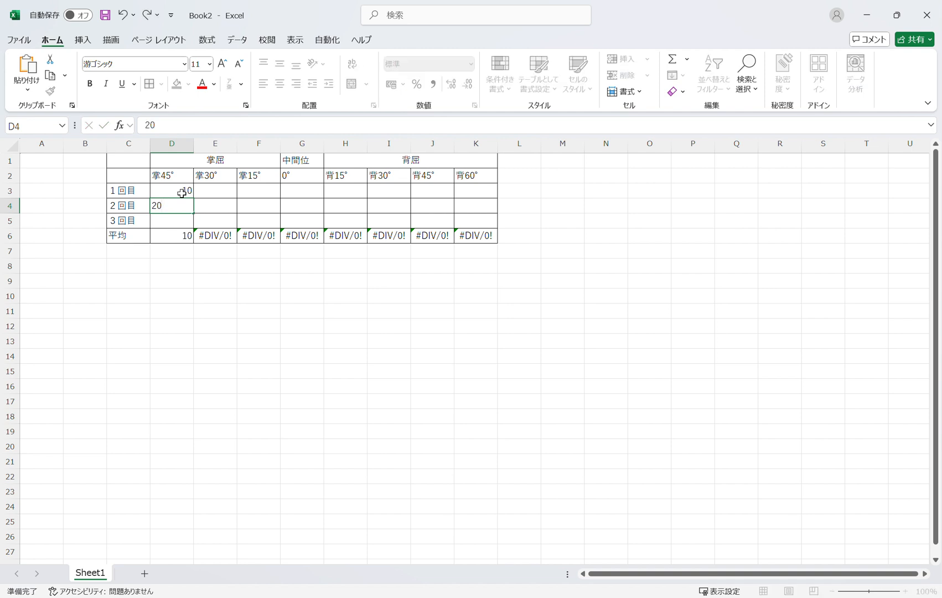
key("Return")
type("15")
key("Return")
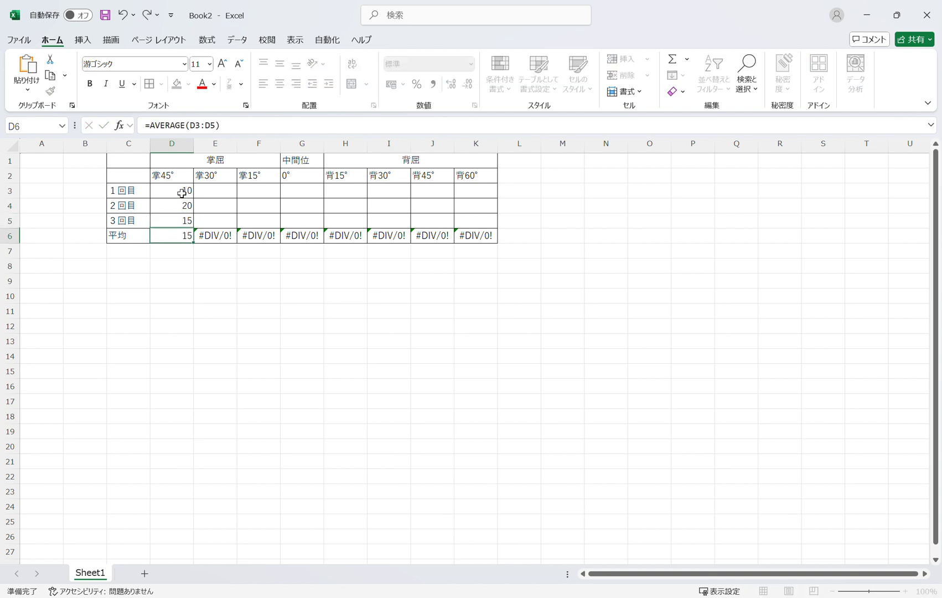
- Enter the test values 50, 30 and 50 for the three trials in E3:E5
key("Up")
key("Up")
key("Up")
key("Right")
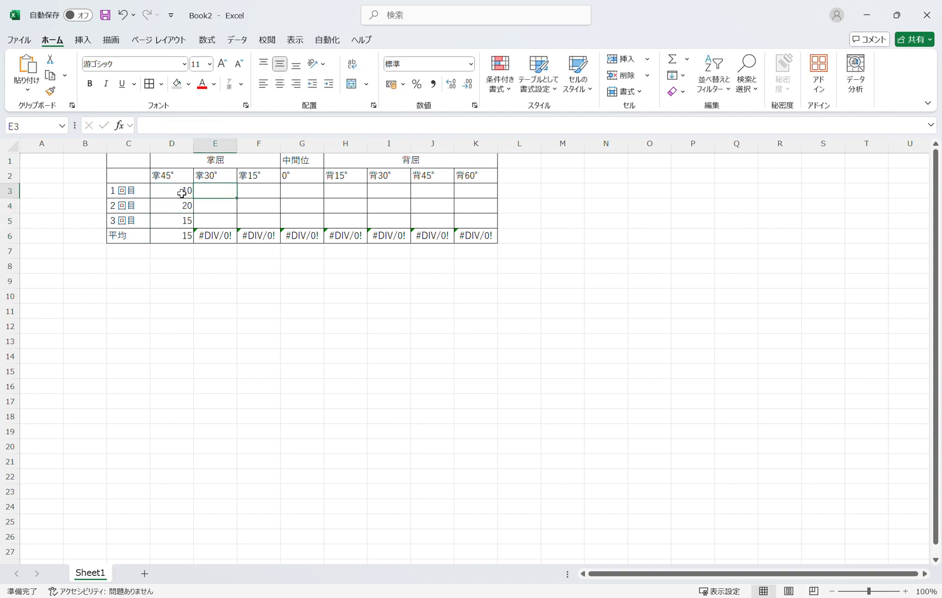
type("50")
key("Return")
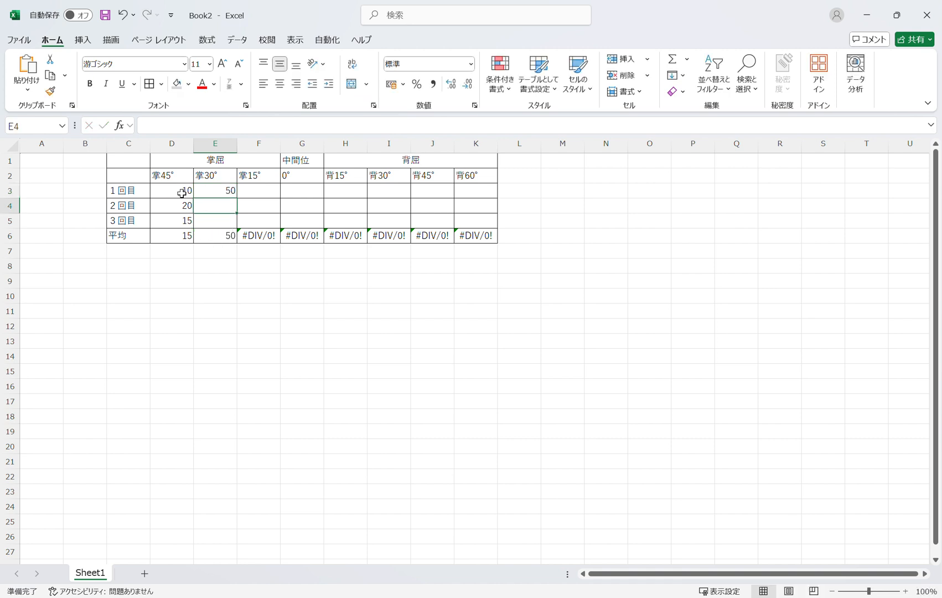
type("30")
key("Return")
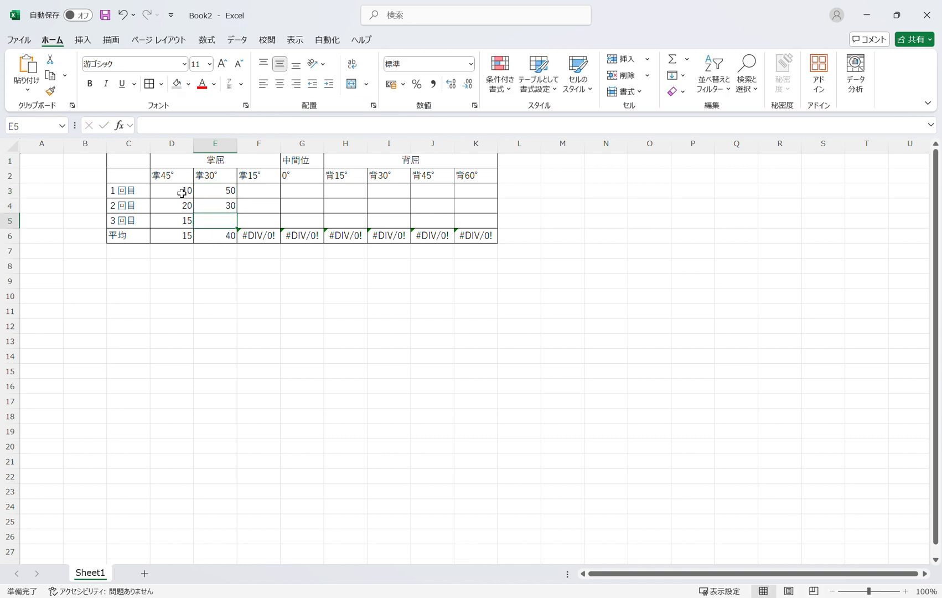
type("50")
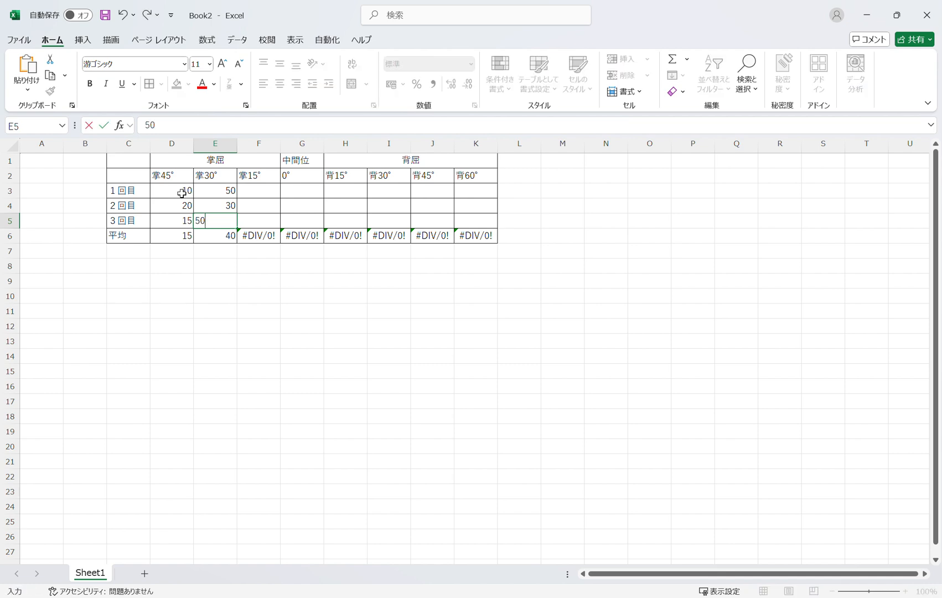
key("Return")
key("Up")
key("Up")
- Undo the test values entered in the 掌45° and 掌30° columns
key("ctrl+z")
key("ctrl+z")
key("ctrl+z")
key("ctrl+z")
key("ctrl+z")
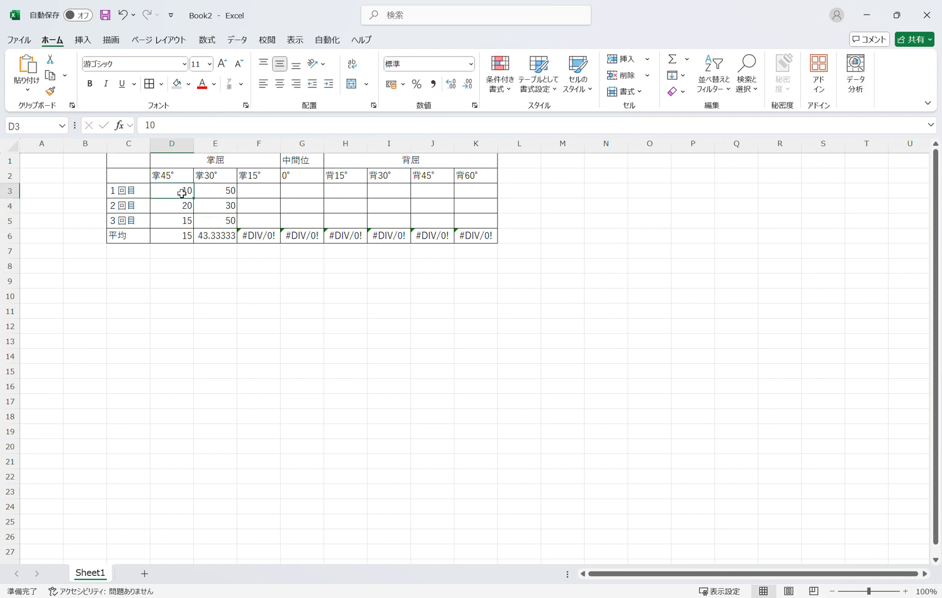
key("ctrl+z")
key("ctrl+z")
key("ctrl+z")
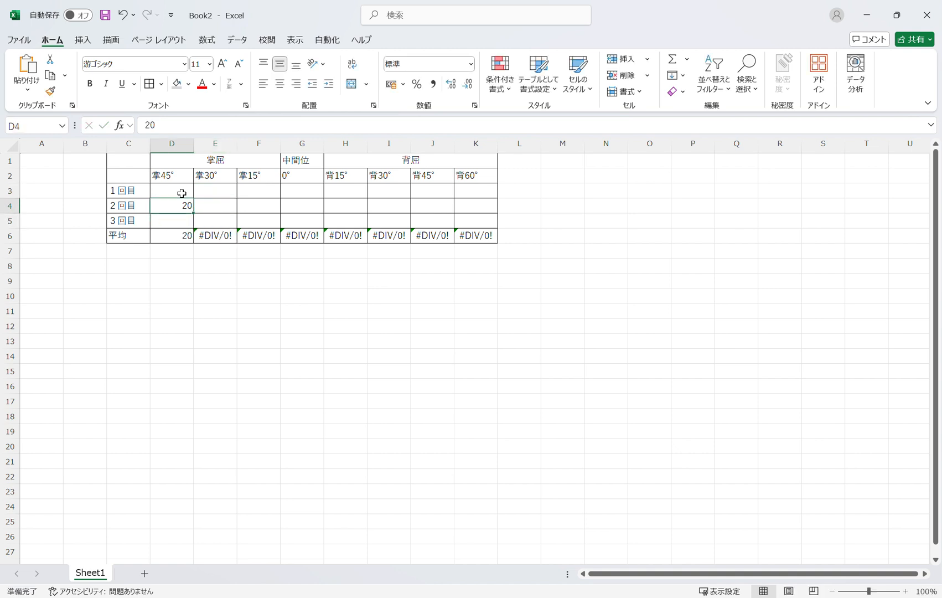
- Shade the trial input cells D3:K5 with a light gray fill
left_click_drag(182, 193, 462, 217)
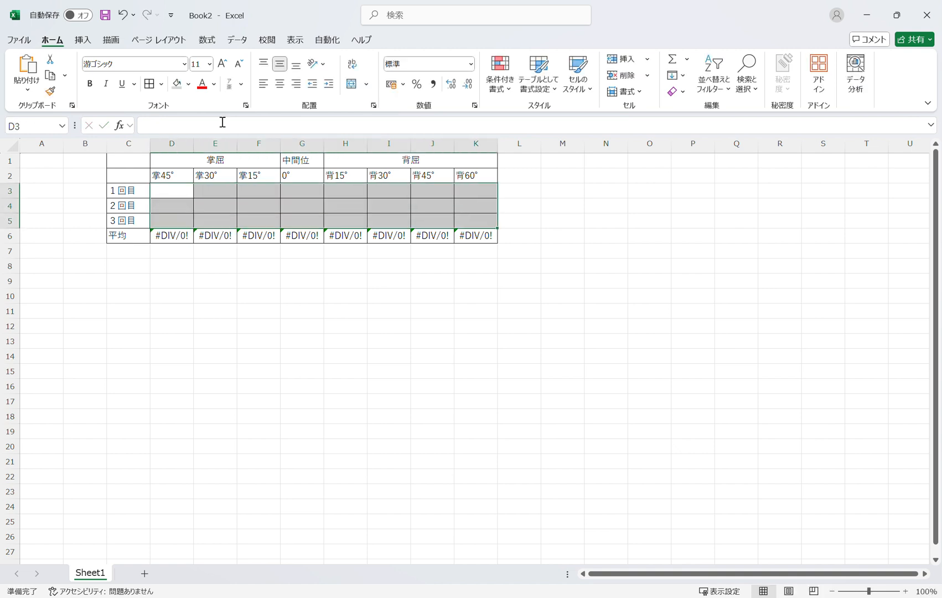
left_click(177, 83)
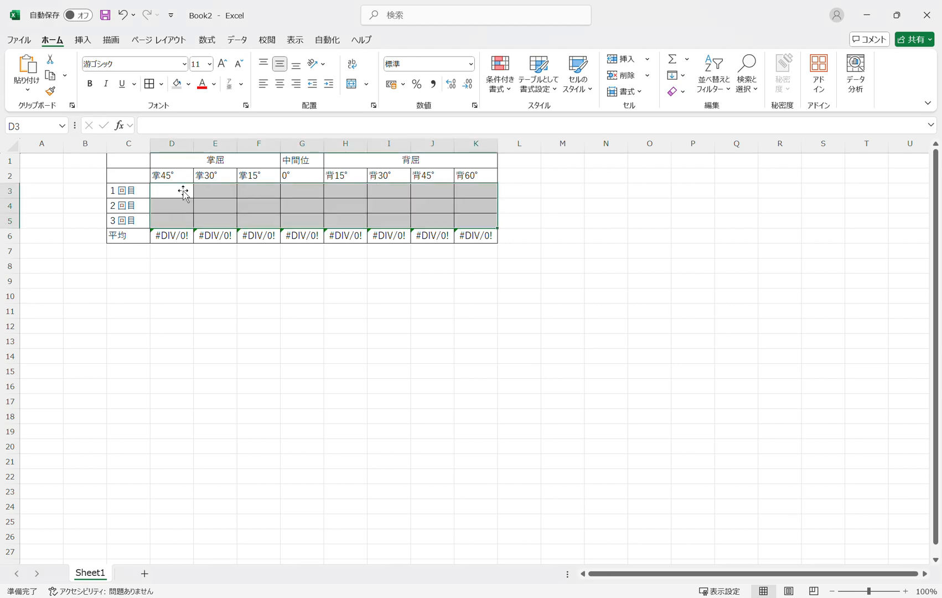
left_click(354, 372)
left_click(164, 265)
left_click(129, 281)
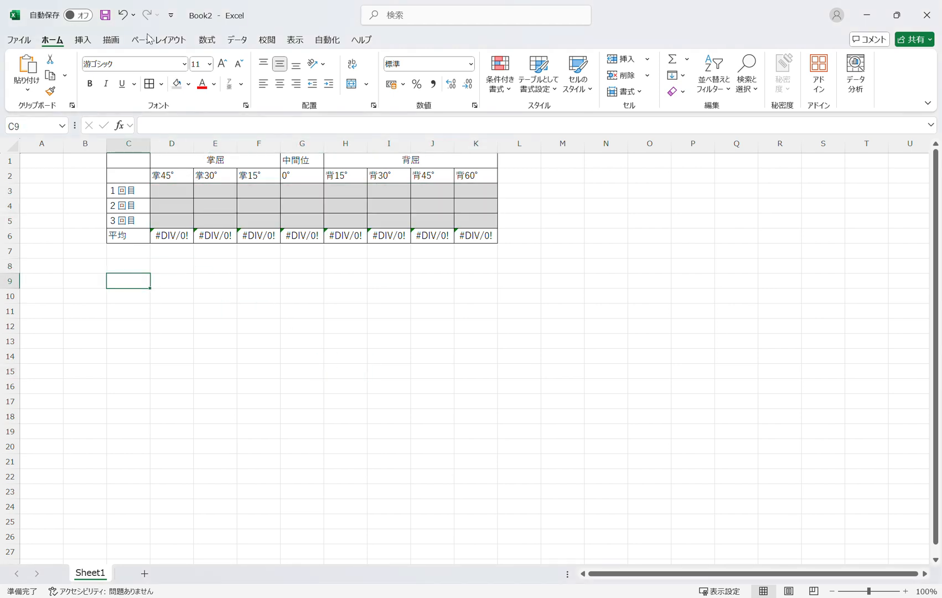
- Insert an empty line chart with markers and place it just below the table
left_click(81, 39)
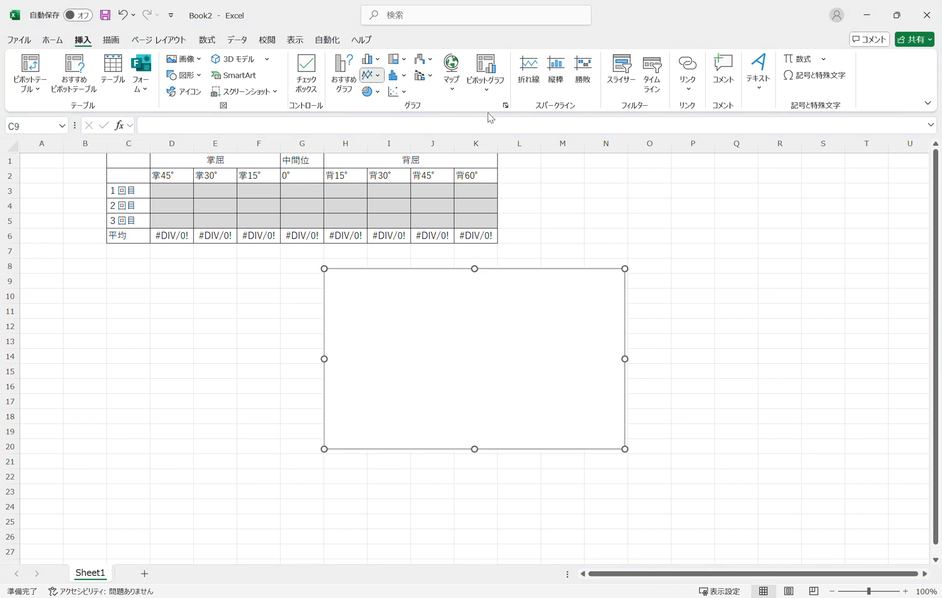
left_click_drag(570, 291, 414, 288)
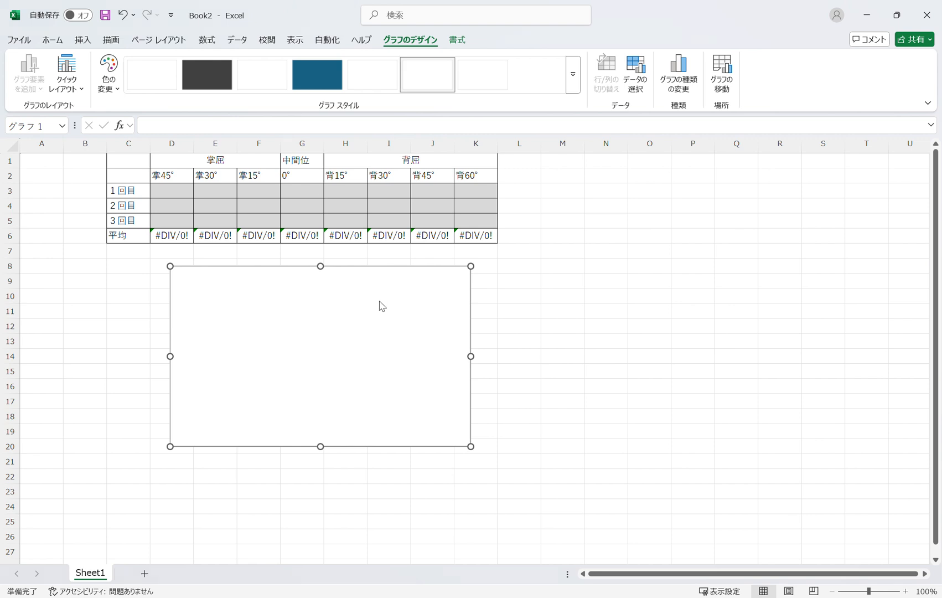
- Add a data series to the chart using the averages in D6:K6 as its values
left_click(637, 84)
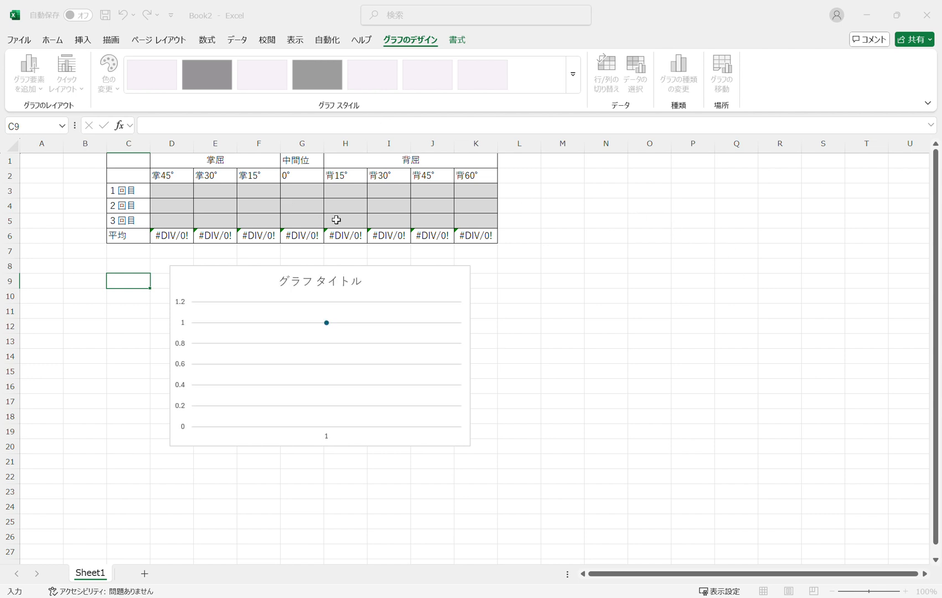
left_click_drag(173, 232, 479, 241)
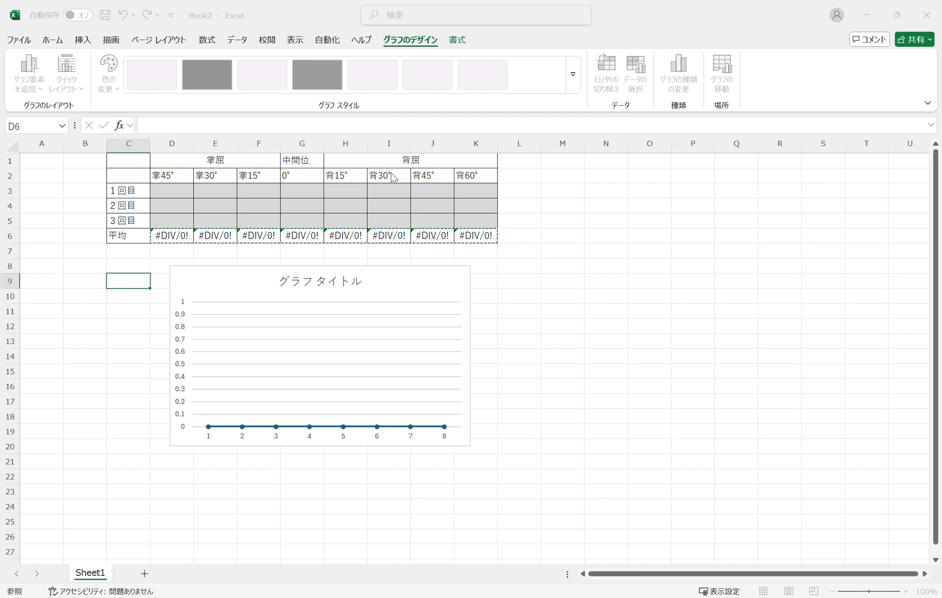
left_click(320, 244)
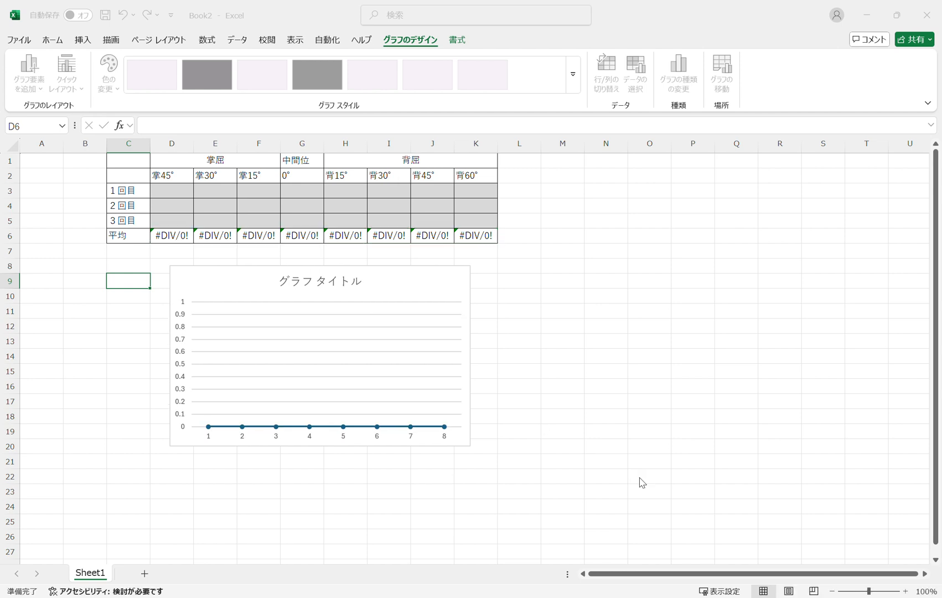
- Set the chart's horizontal axis labels to the angle headings in D2:K2 and finish the data selection
left_click(709, 358)
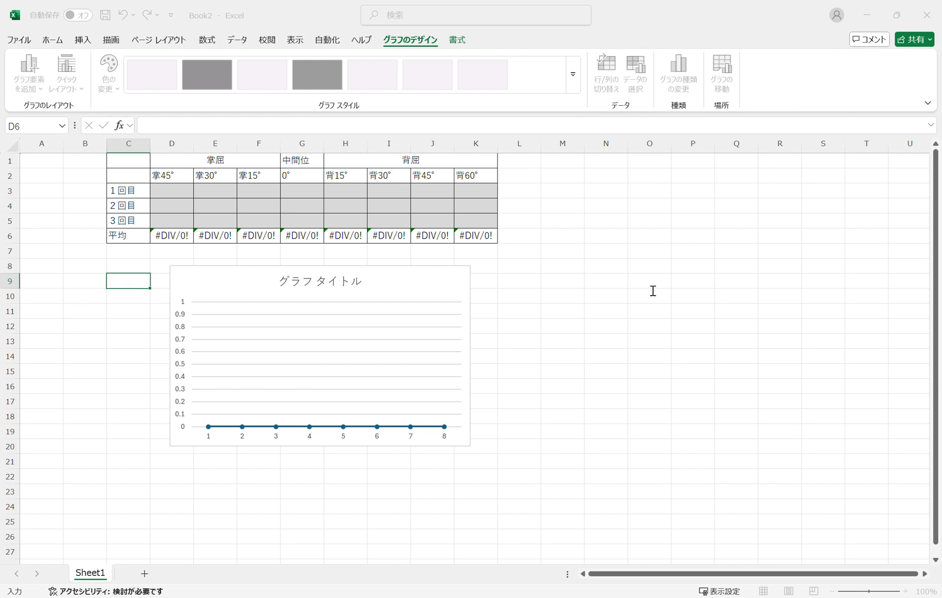
left_click_drag(164, 176, 497, 174)
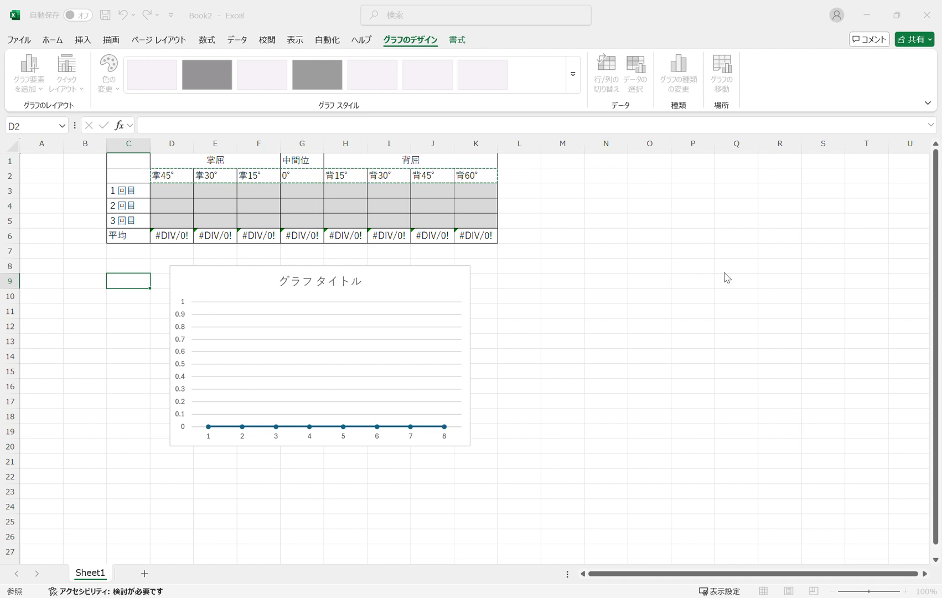
left_click(636, 309)
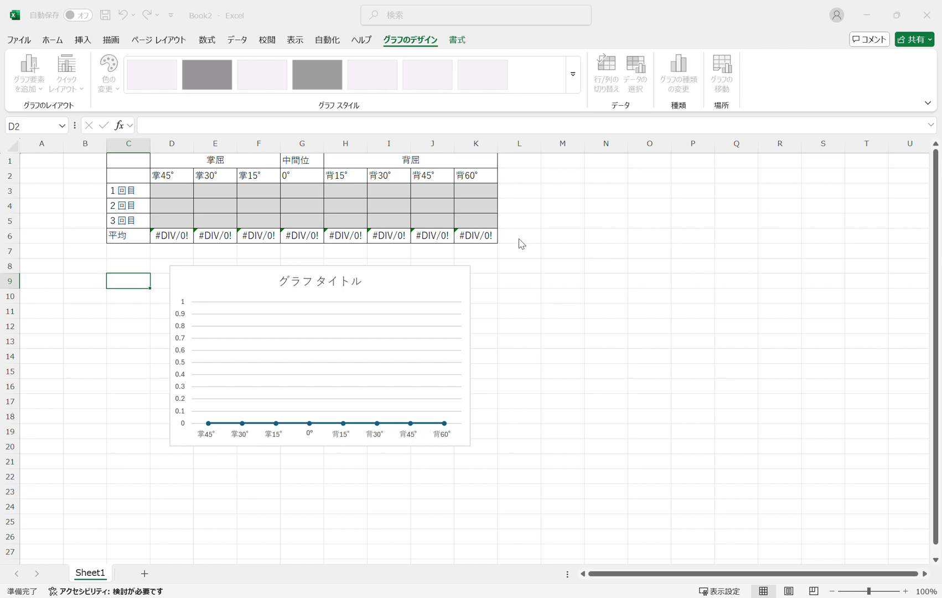
left_click(387, 362)
left_click(347, 291)
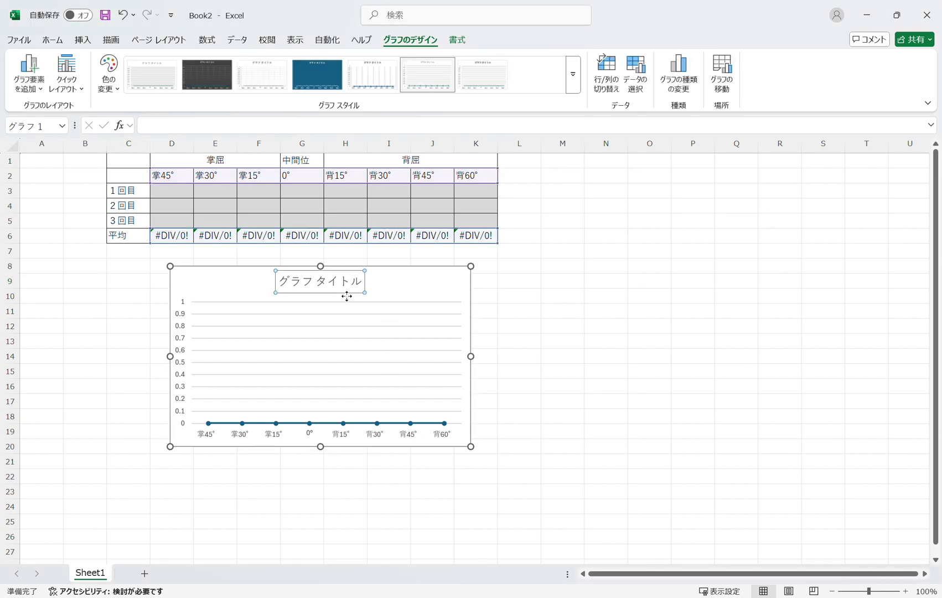
left_click(605, 298)
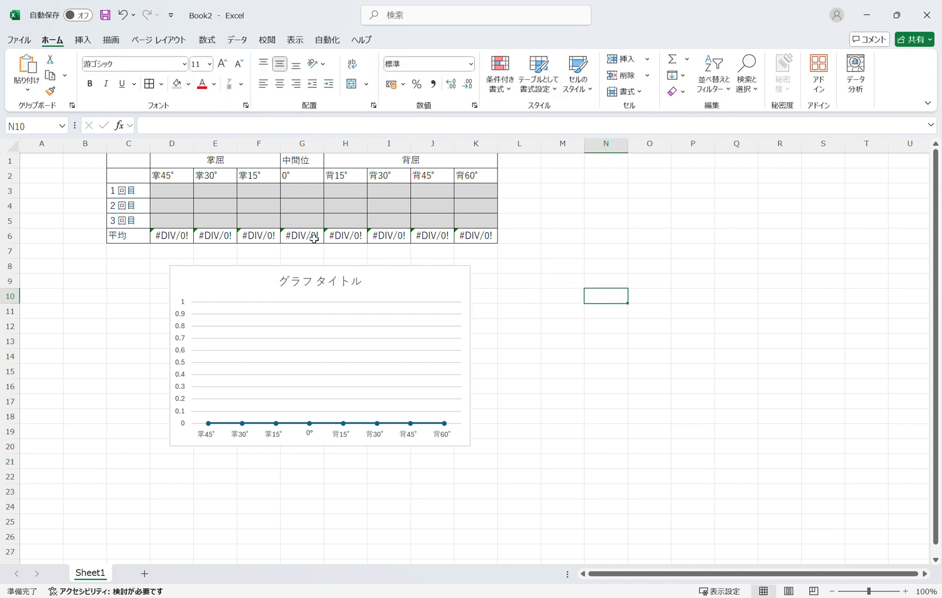
- Enter the sample trial values 10, 50 and 20 for palmar 45° in D3:D5 to test the average and chart
left_click(180, 193)
type("10")
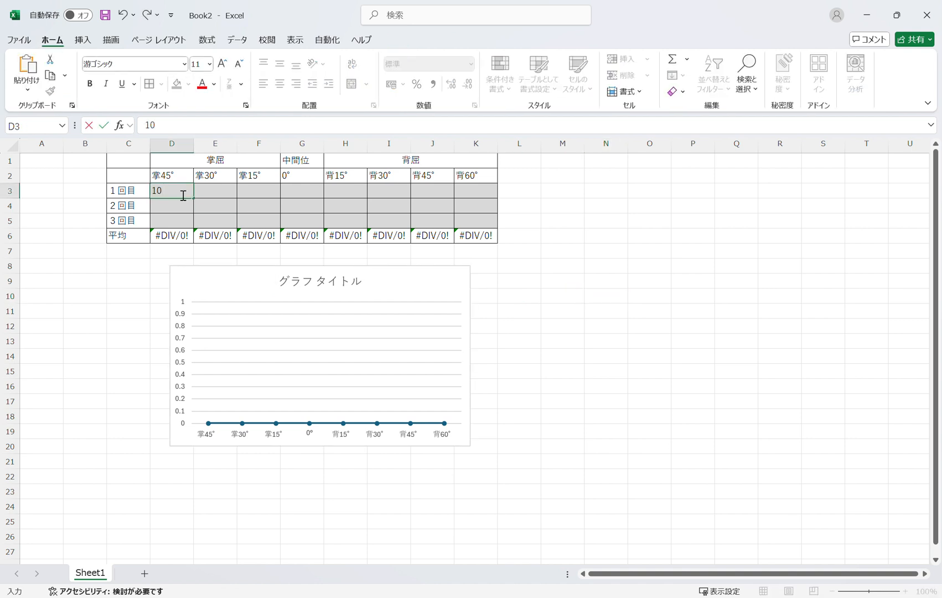
key("Return")
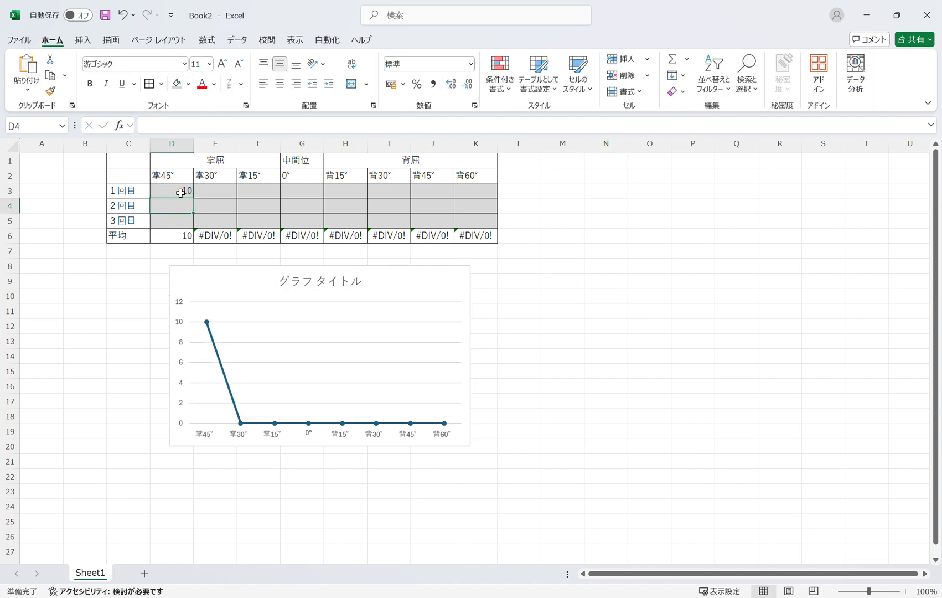
type("50")
key("Return")
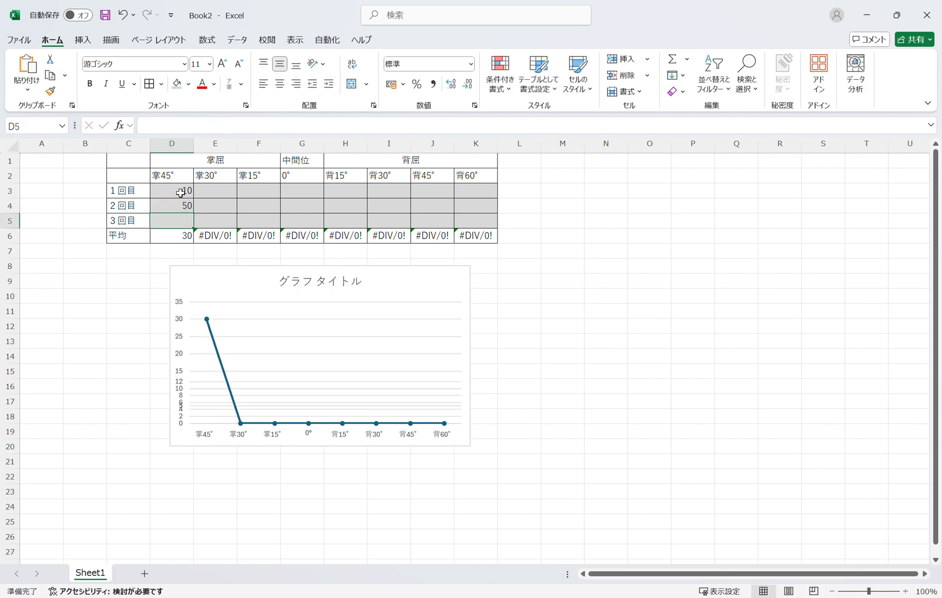
type("20")
key("Return")
- Fill the second-trial row with sample values 30, 30, 60, 20 and 30 in E4:I4
key("Up")
key("Up")
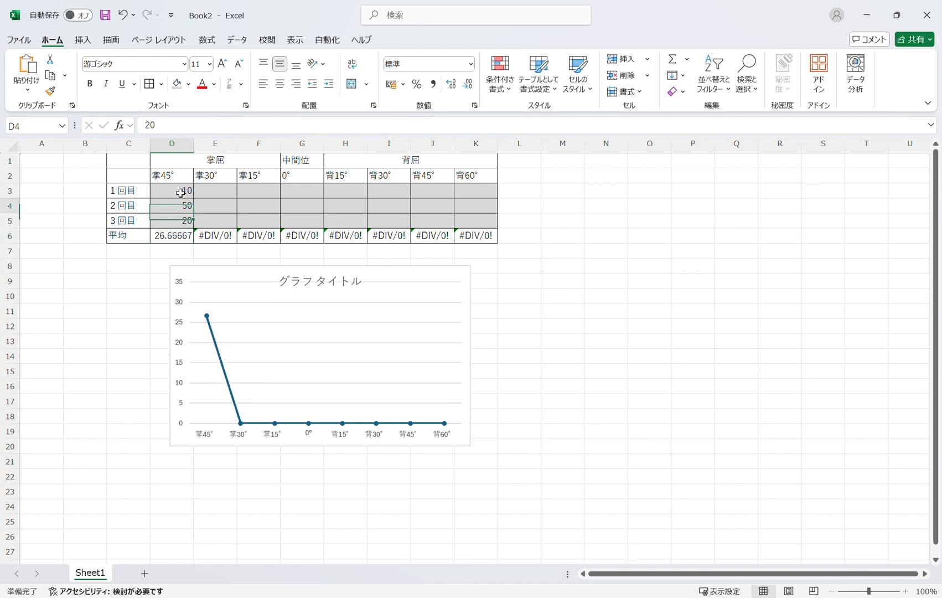
key("Right")
type("30")
key("Tab")
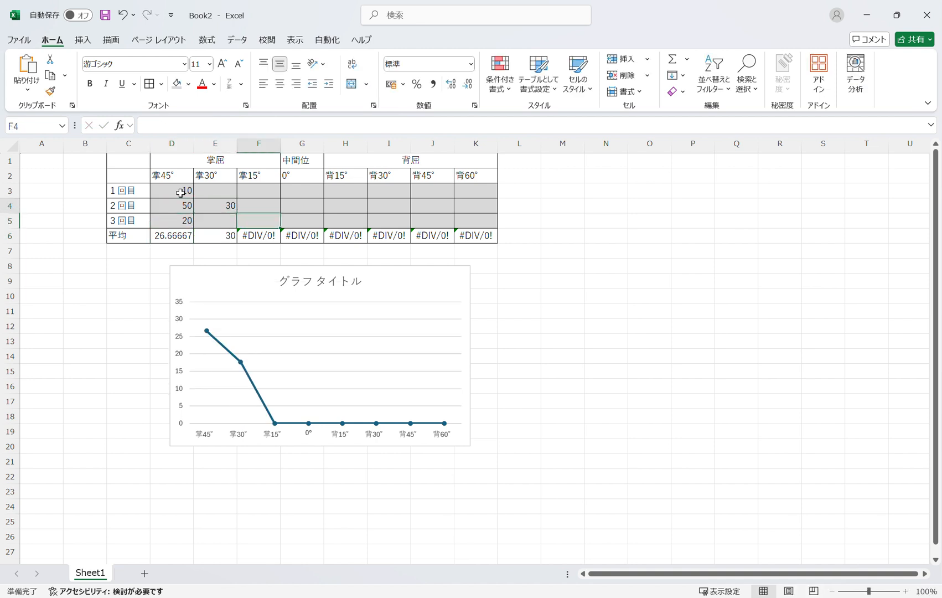
type("30")
key("Tab")
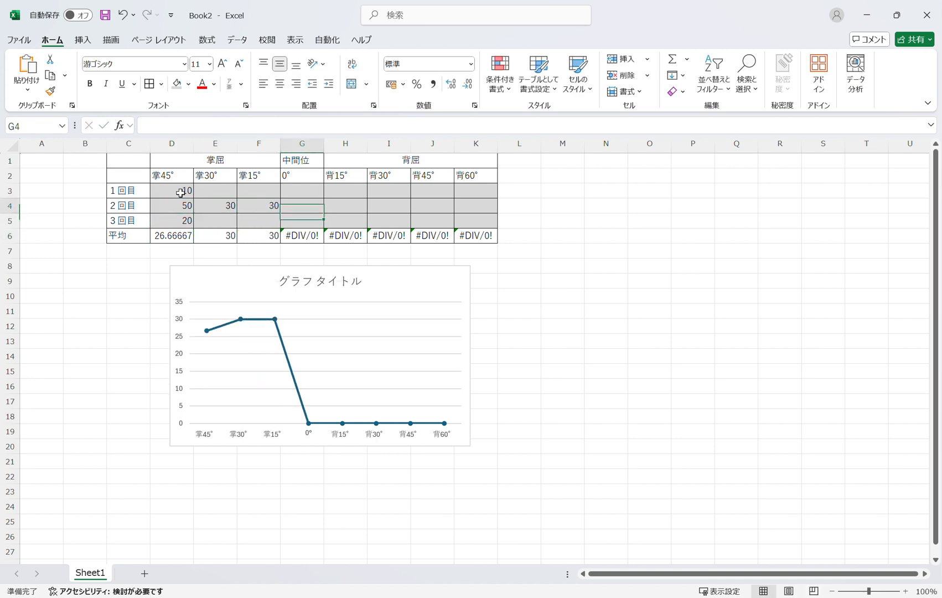
type("6-")
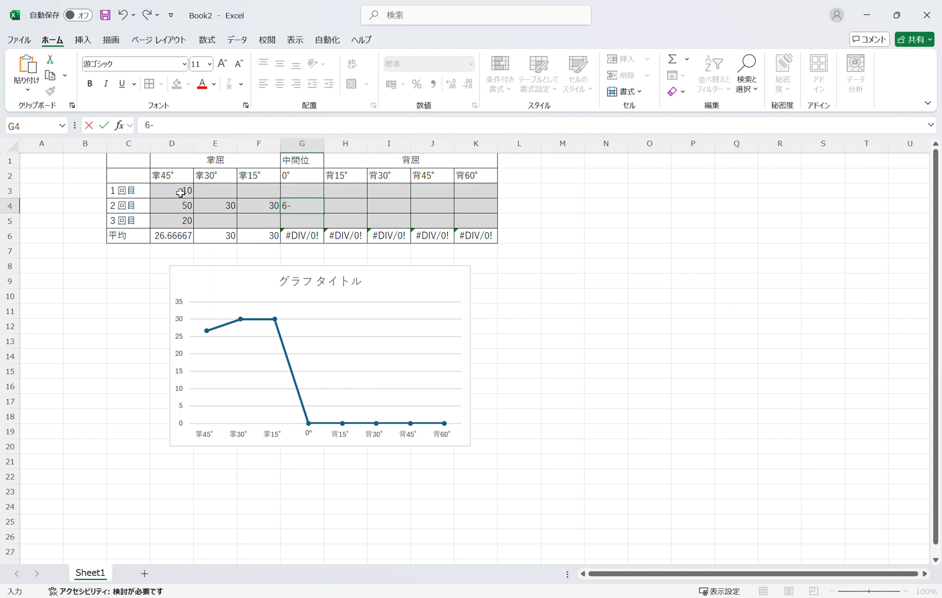
key("Tab")
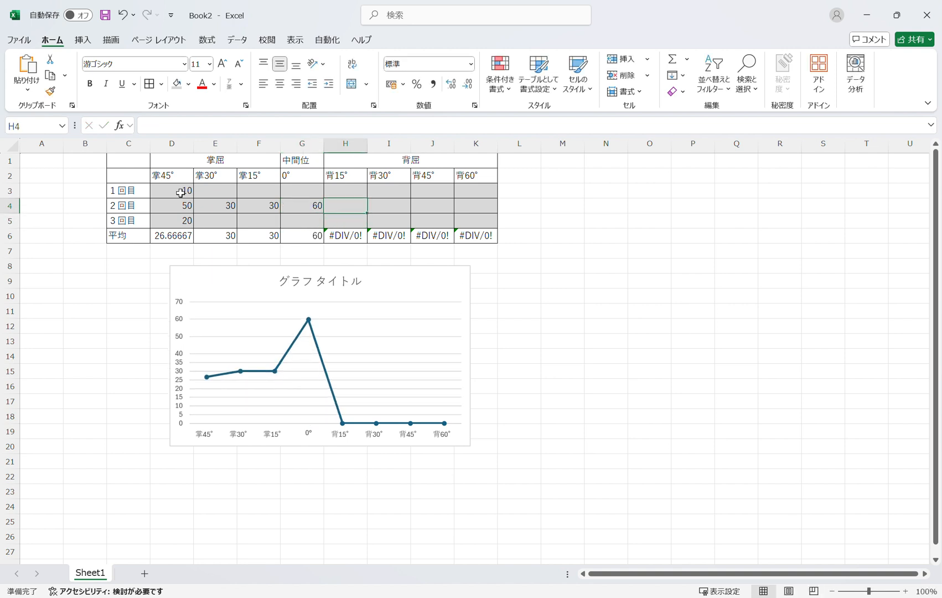
type("20")
key("Tab")
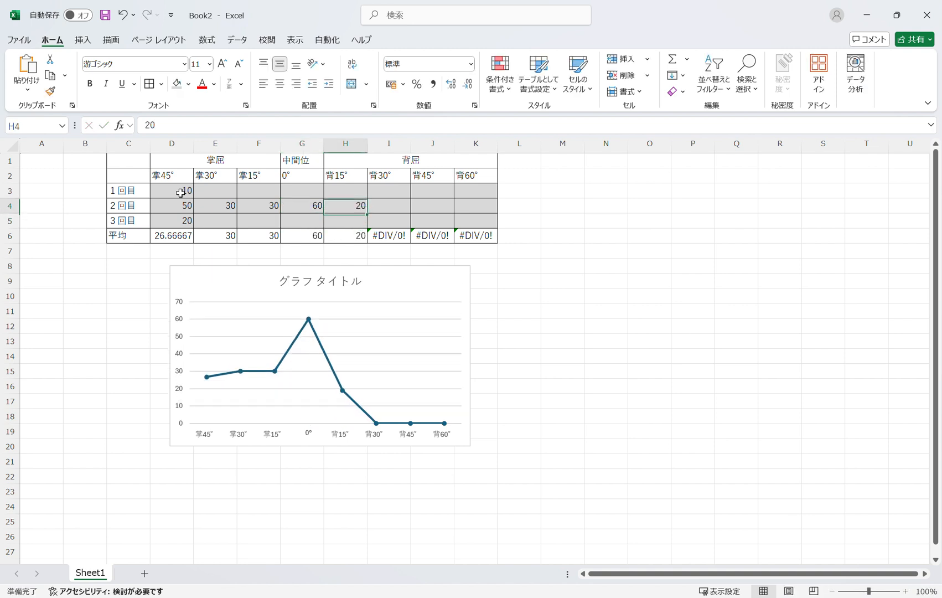
type("30")
key("Tab")
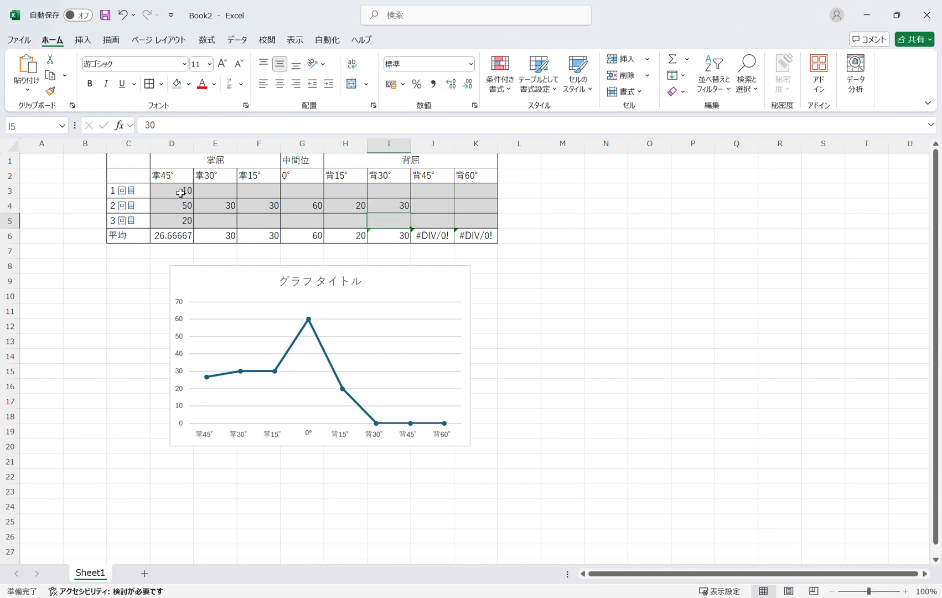
- Clear all the sample trial values from the shaded input cells in D3:D5 and E4:I4
key("BackSpace")
key("Left")
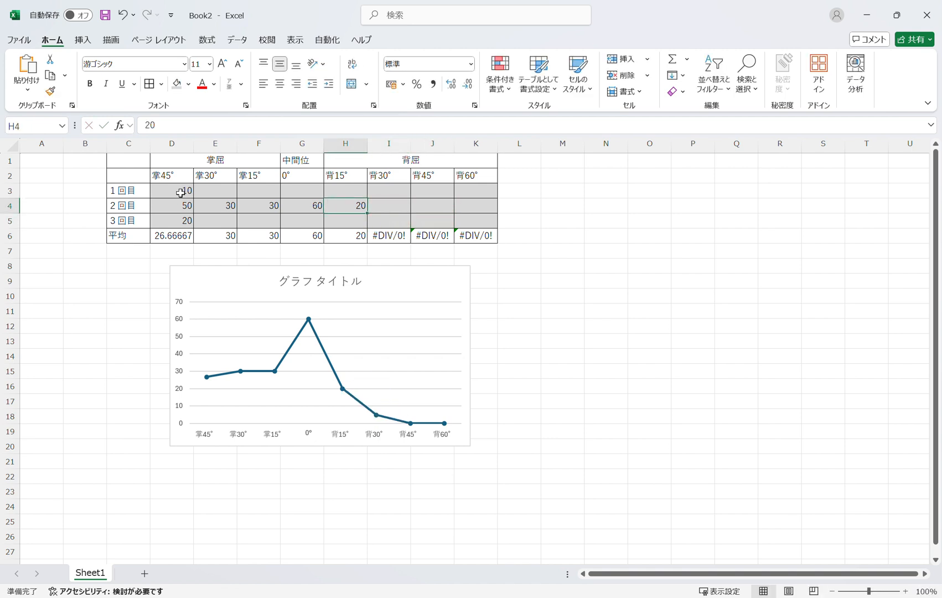
key("BackSpace")
key("Left")
key("BackSpace")
key("Left")
key("BackSpace")
key("Left")
key("Up")
key("BackSpace")
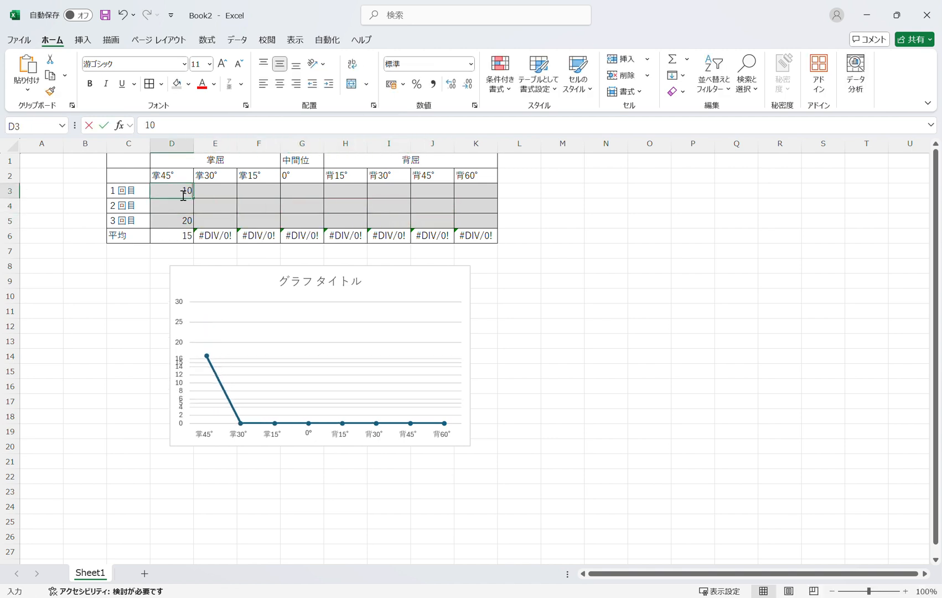
key("Down")
key("Down")
key("BackSpace")
key("Left")
left_click_drag(654, 398, 657, 392)
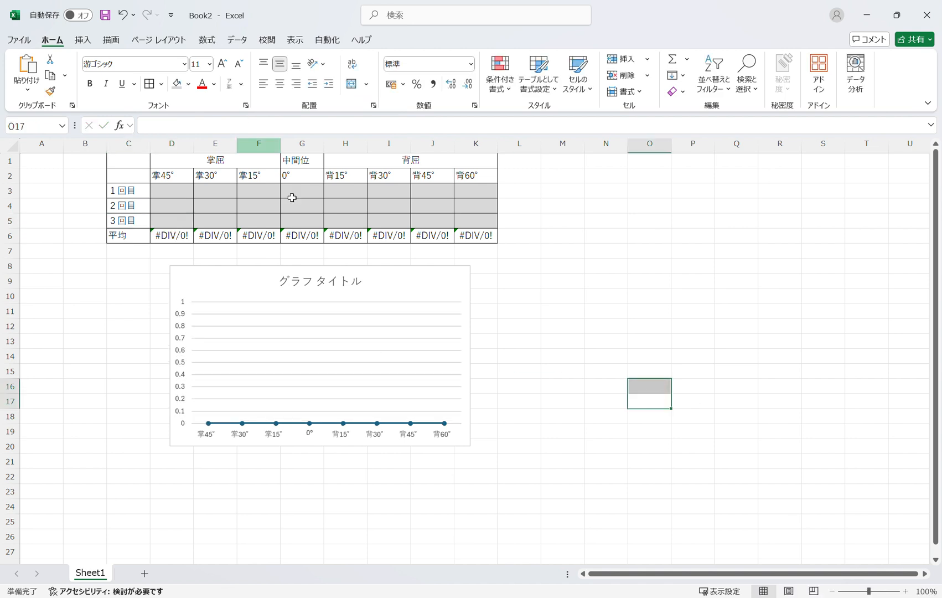
- Select the whole line chart below the table
left_click(340, 273)
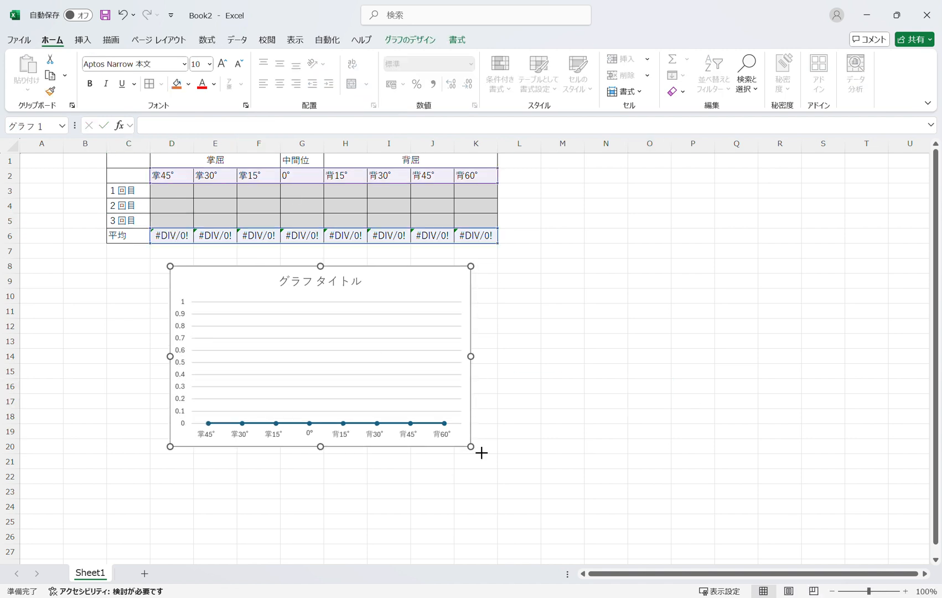